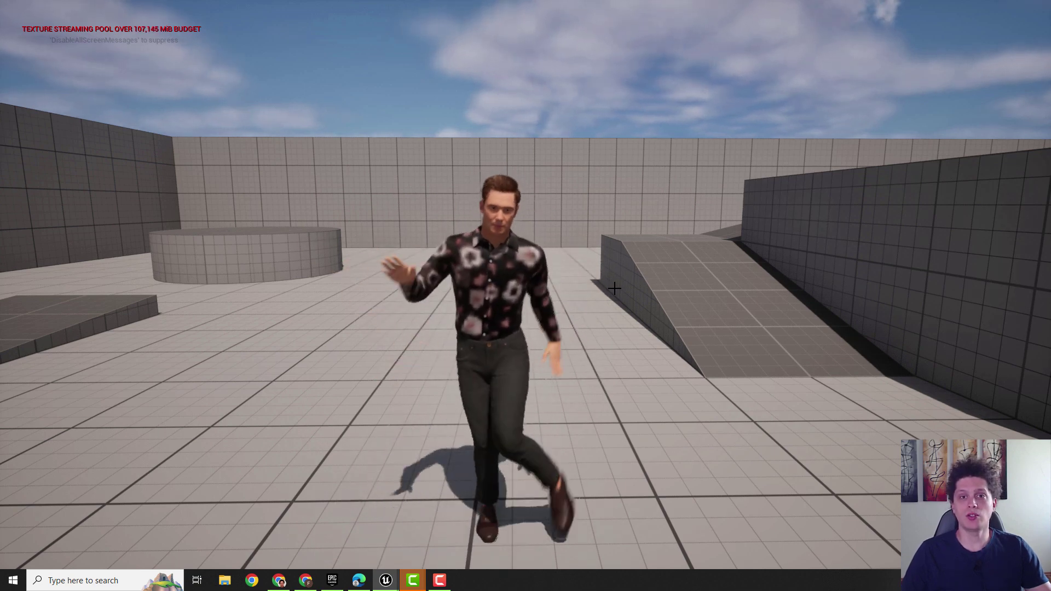
Leave the game preview and open the Meshes folder under Characters/Mannequins.
{"action": "key", "text": "Escape"}
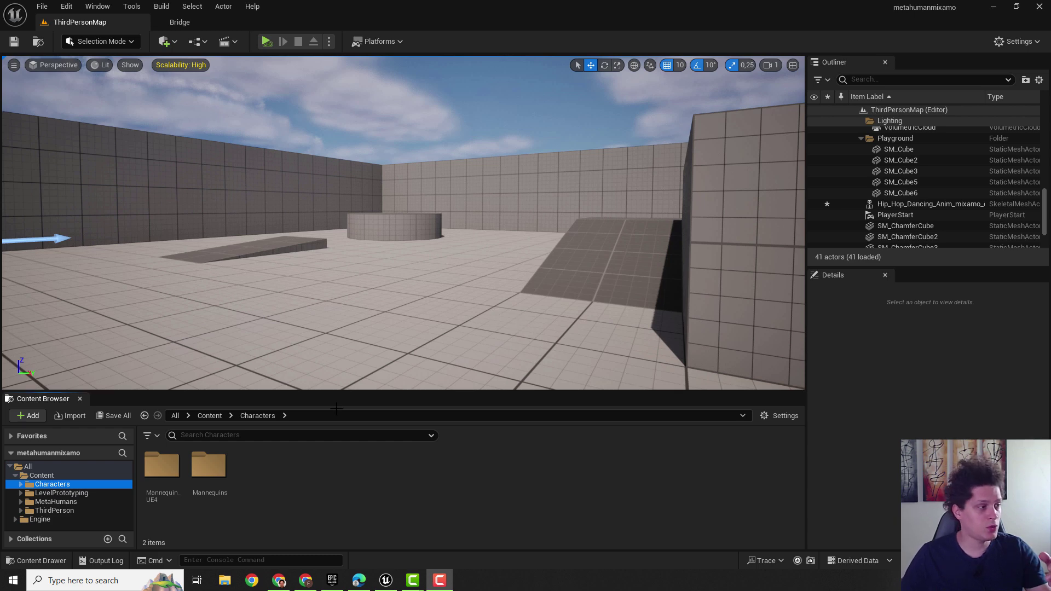
{"action": "left_click", "coordinate": [21, 485]}
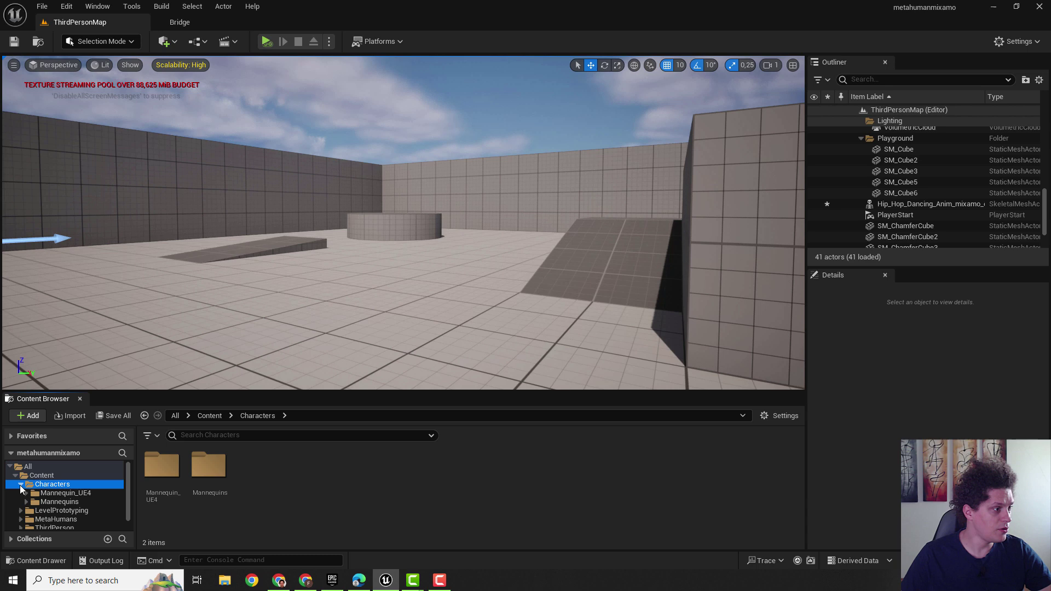
{"action": "left_click", "coordinate": [26, 502]}
{"action": "scroll", "coordinate": [102, 504], "scroll_direction": "down", "scroll_amount": 1}
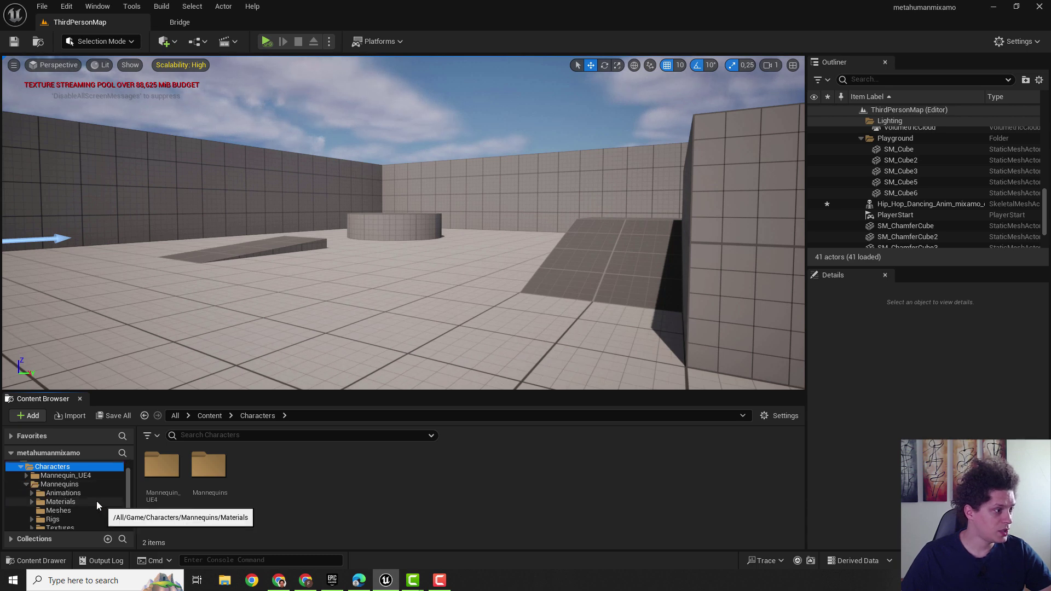
{"action": "left_click", "coordinate": [69, 510]}
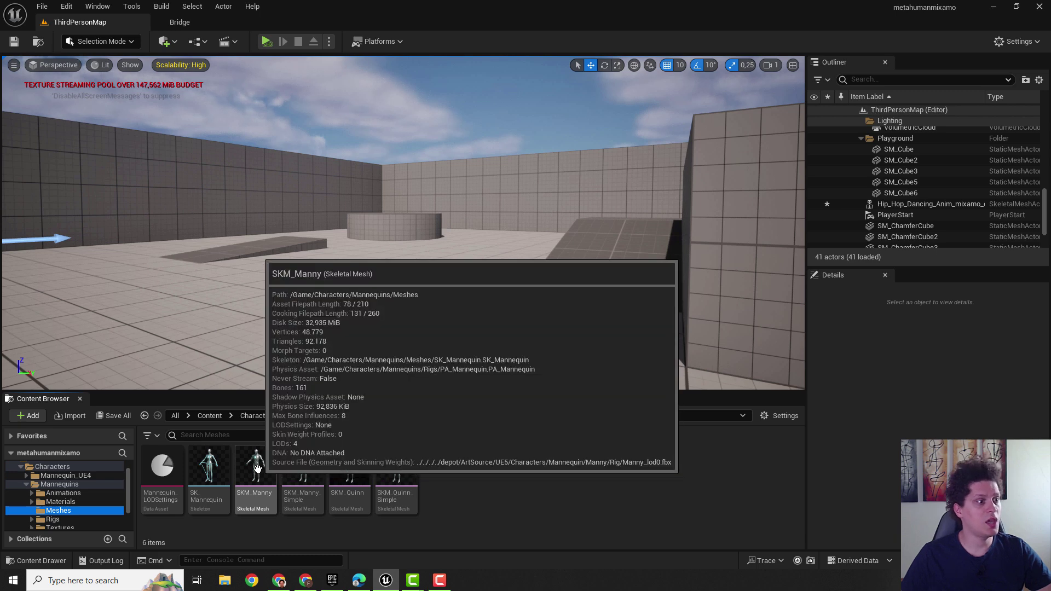
Export the SKM_Manny skeletal mesh to the Desktop as _SKM_Manny.FBX.
{"action": "left_click", "coordinate": [257, 469]}
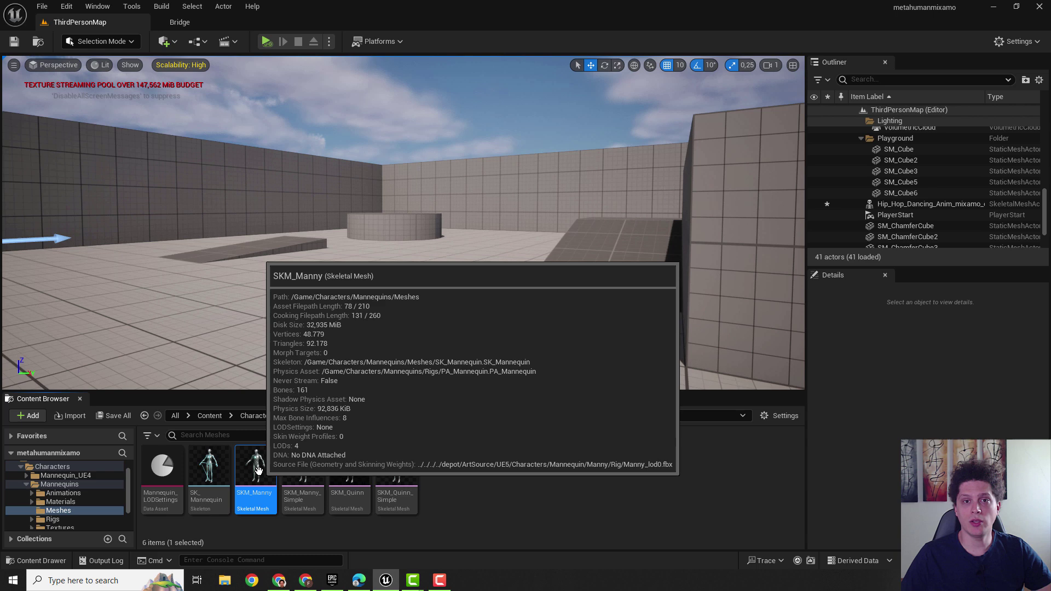
{"action": "right_click", "coordinate": [259, 469]}
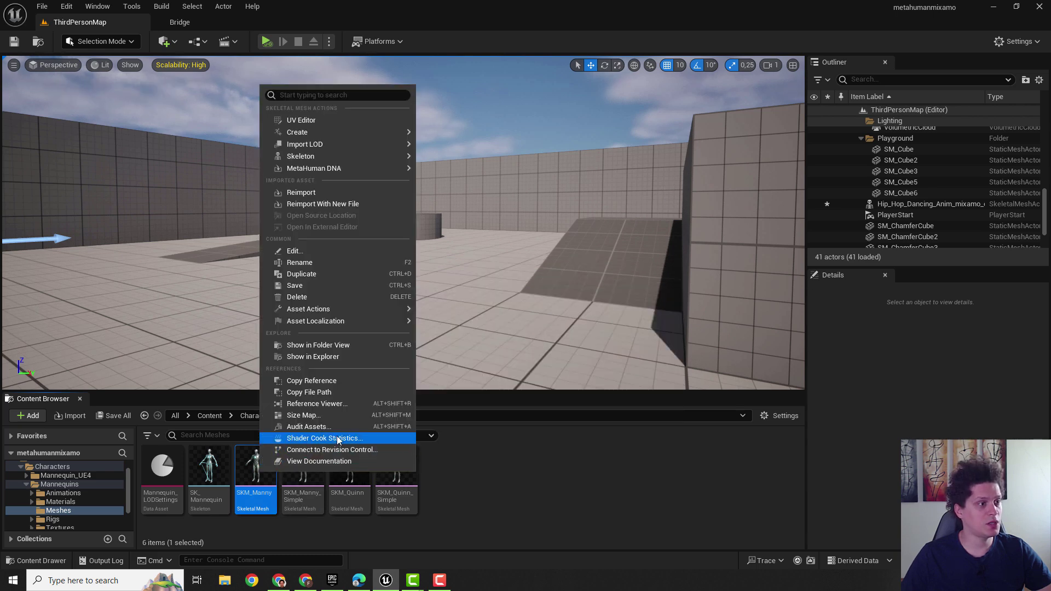
{"action": "mouse_move", "coordinate": [329, 310]}
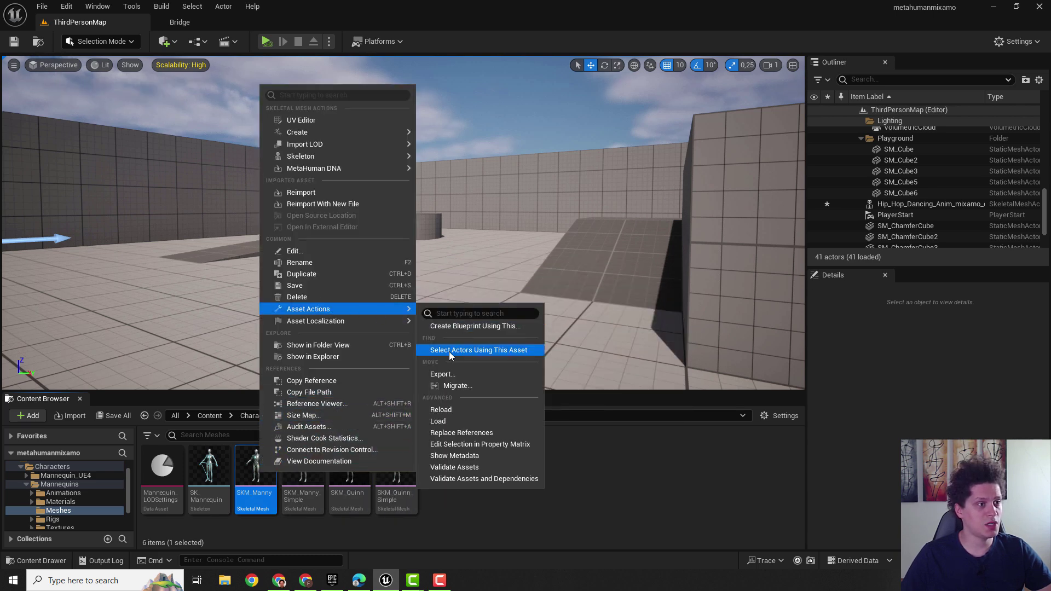
{"action": "left_click", "coordinate": [442, 374]}
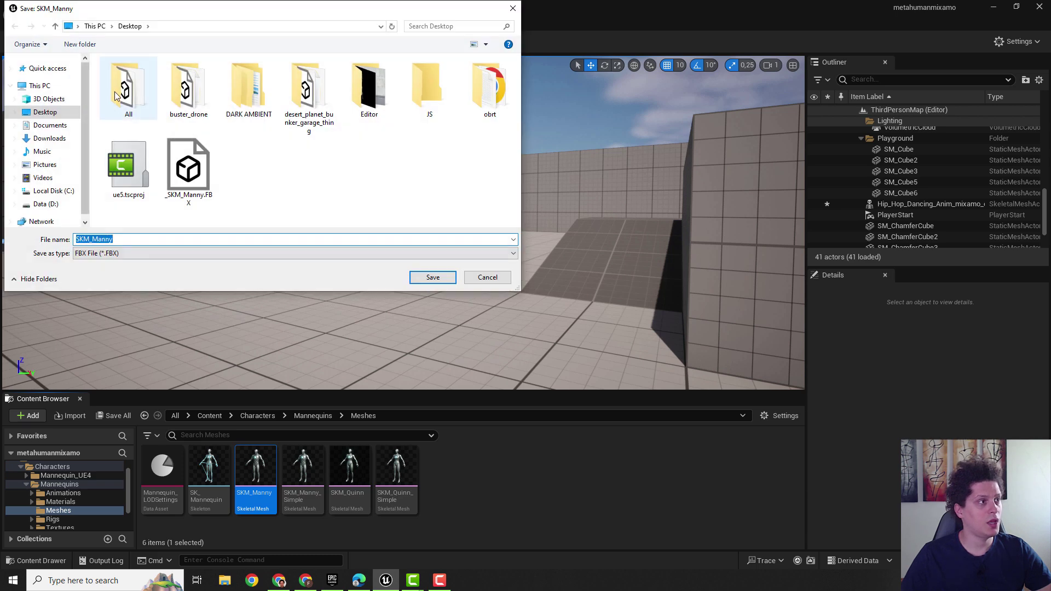
{"action": "left_click", "coordinate": [189, 165]}
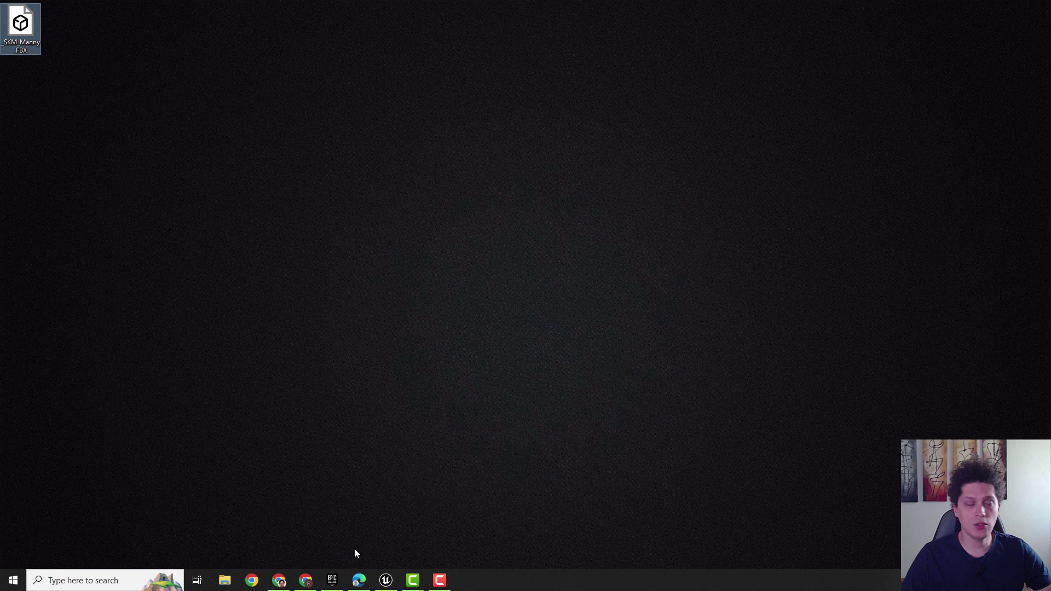
Switch to Mixamo in the browser and upload _SKM_Manny.FBX from the Desktop as the current character.
{"action": "left_click", "coordinate": [358, 581]}
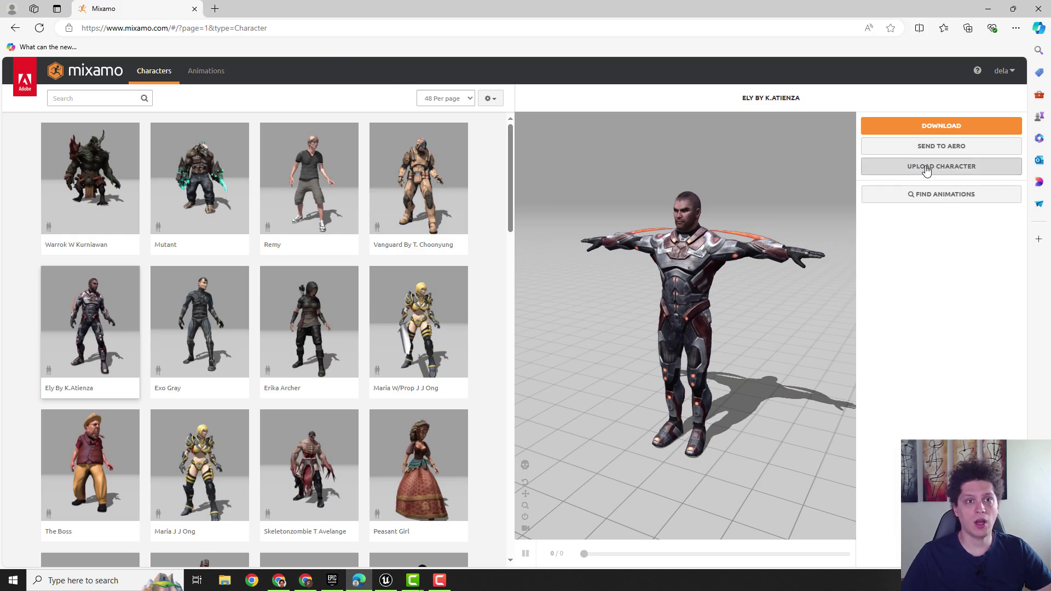
{"action": "left_click", "coordinate": [947, 167]}
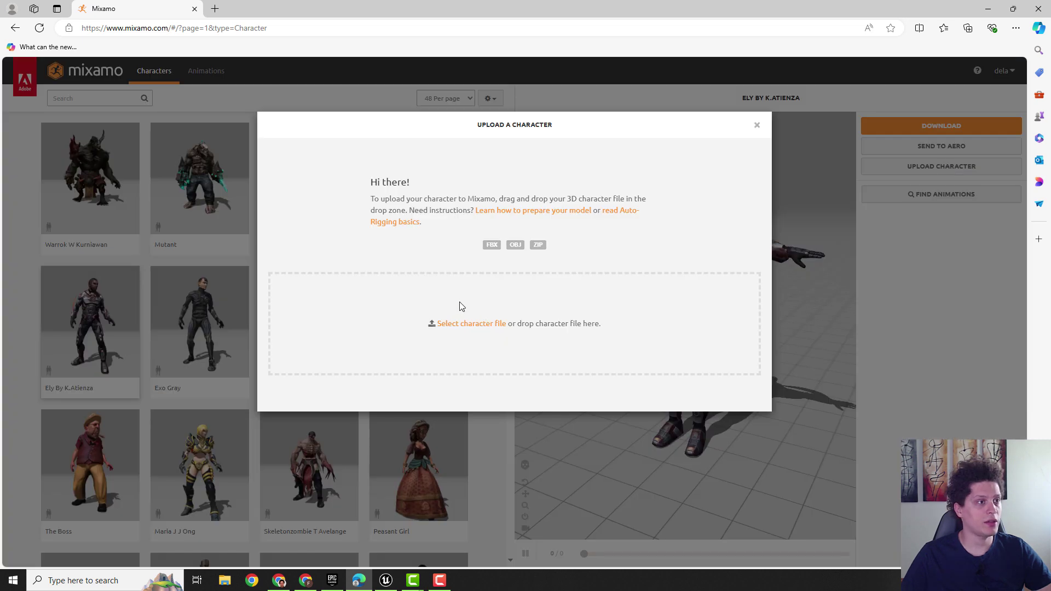
{"action": "left_click", "coordinate": [471, 325]}
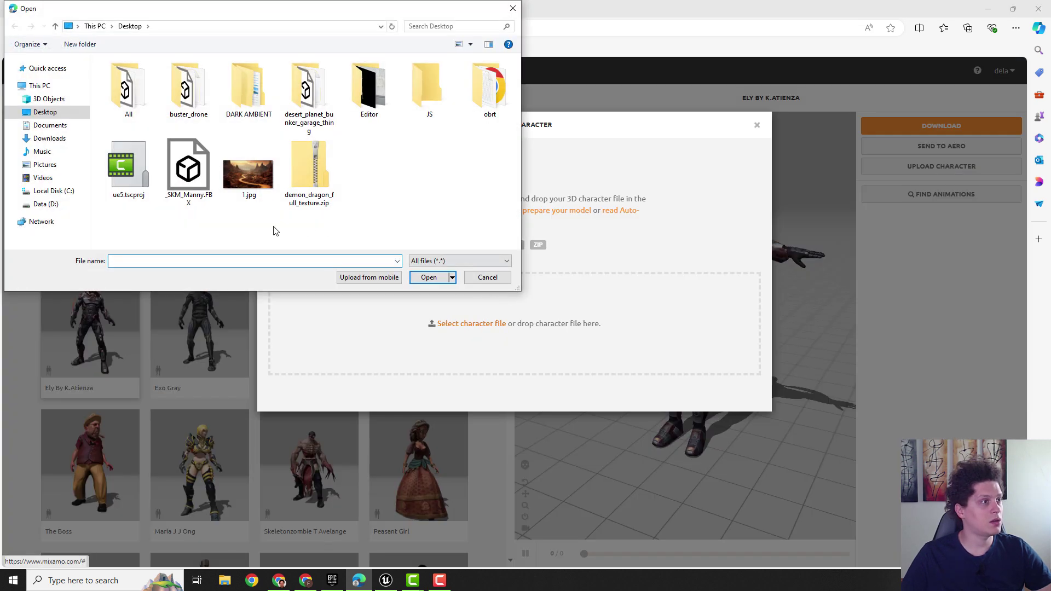
{"action": "left_click", "coordinate": [199, 202]}
{"action": "left_click", "coordinate": [430, 277]}
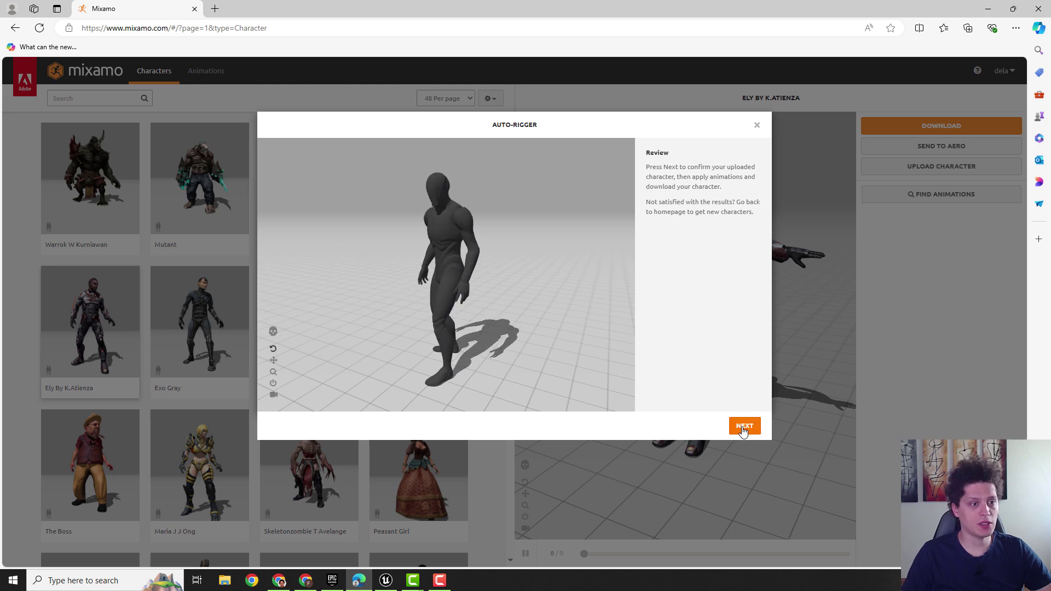
{"action": "left_click", "coordinate": [743, 427]}
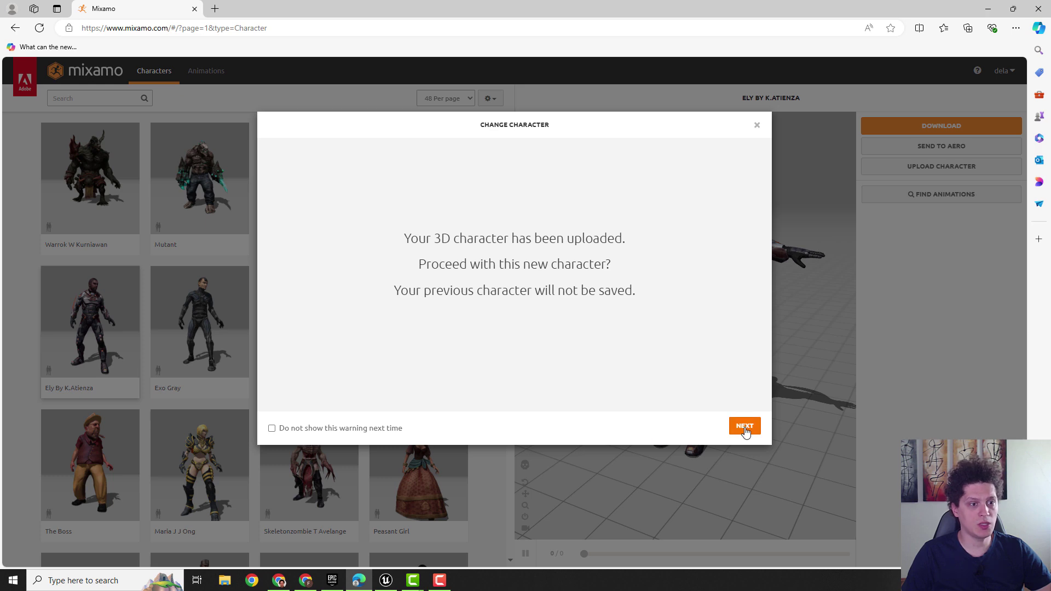
{"action": "left_click", "coordinate": [744, 426]}
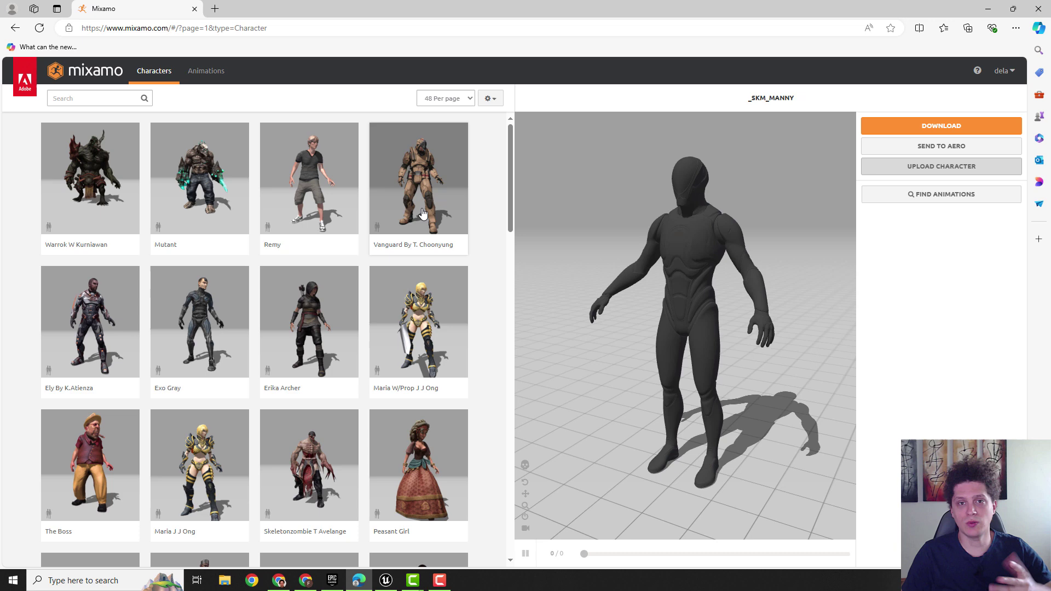
Search the animations for "hip" and apply the first Hip Hop Dancing one with Character Arm-Space 45 and Trim from -50 to 150.
{"action": "left_click", "coordinate": [210, 80]}
{"action": "left_click", "coordinate": [78, 100]}
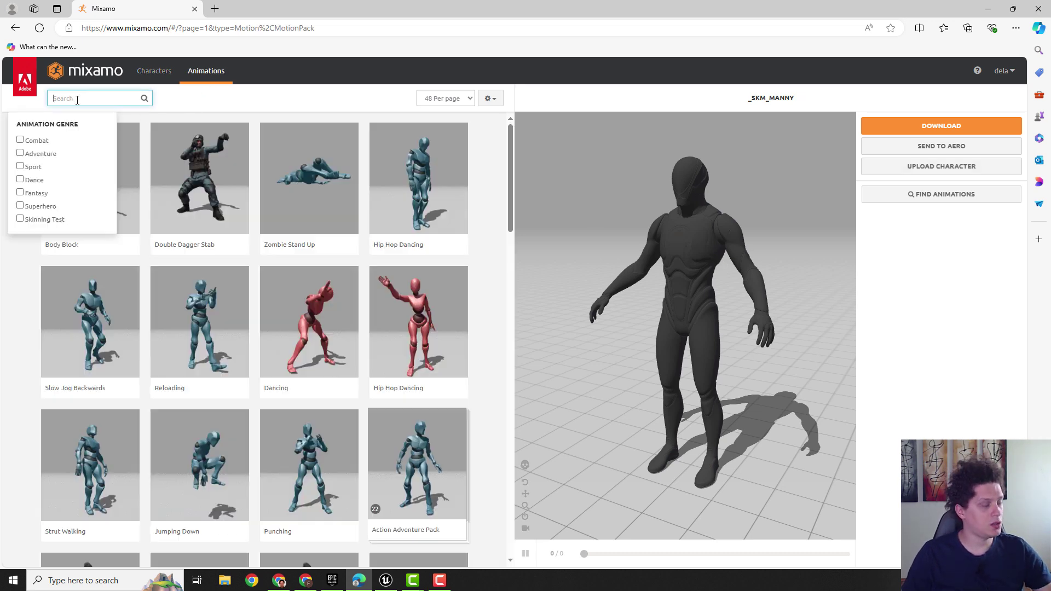
{"action": "type", "text": "hip"}
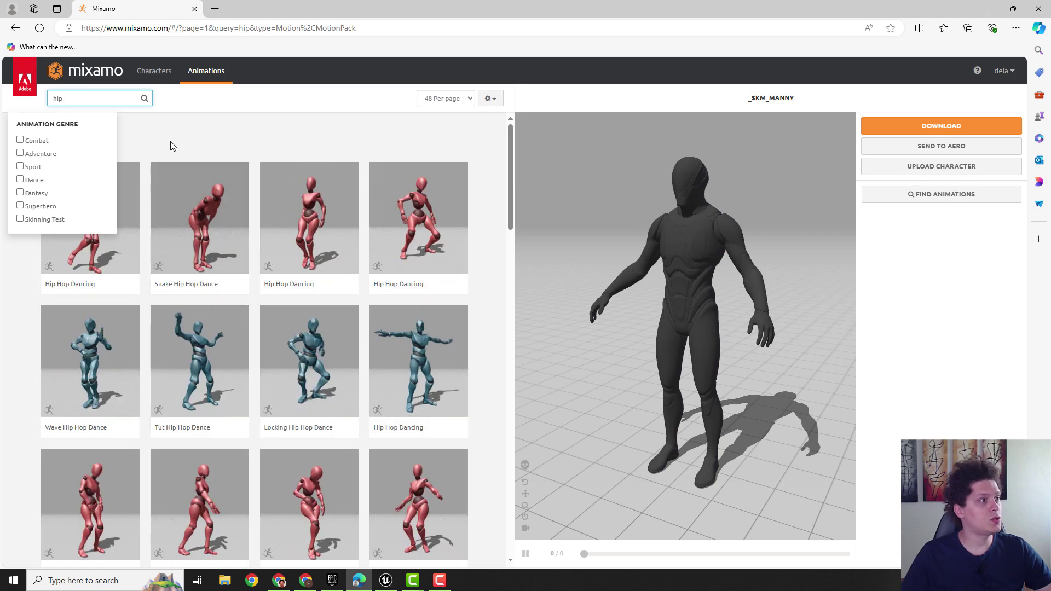
{"action": "key", "text": "Return"}
{"action": "left_click", "coordinate": [103, 209]}
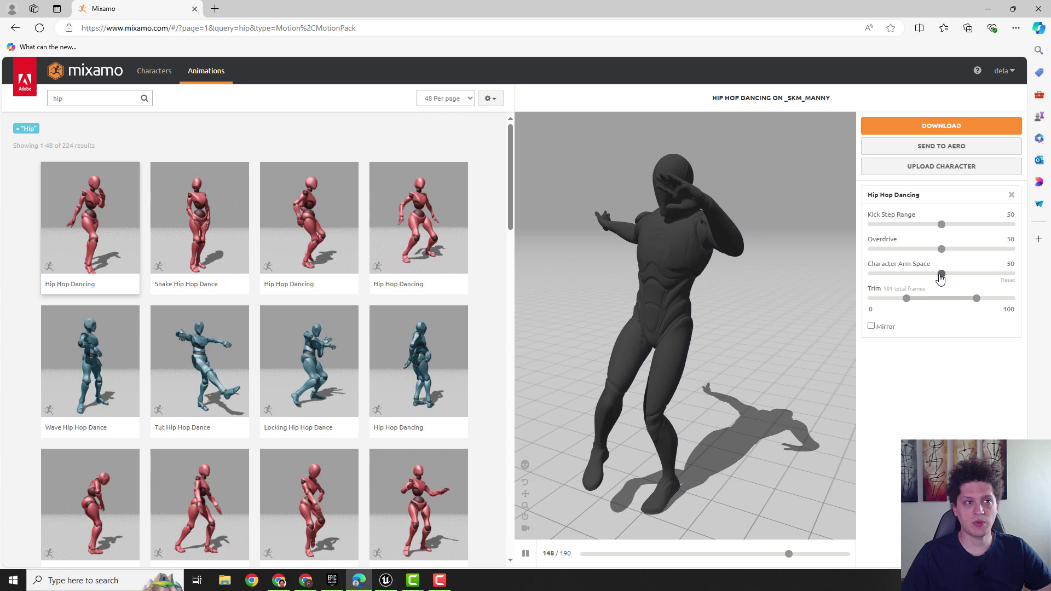
{"action": "left_click_drag", "start_coordinate": [942, 274], "coordinate": [856, 299]}
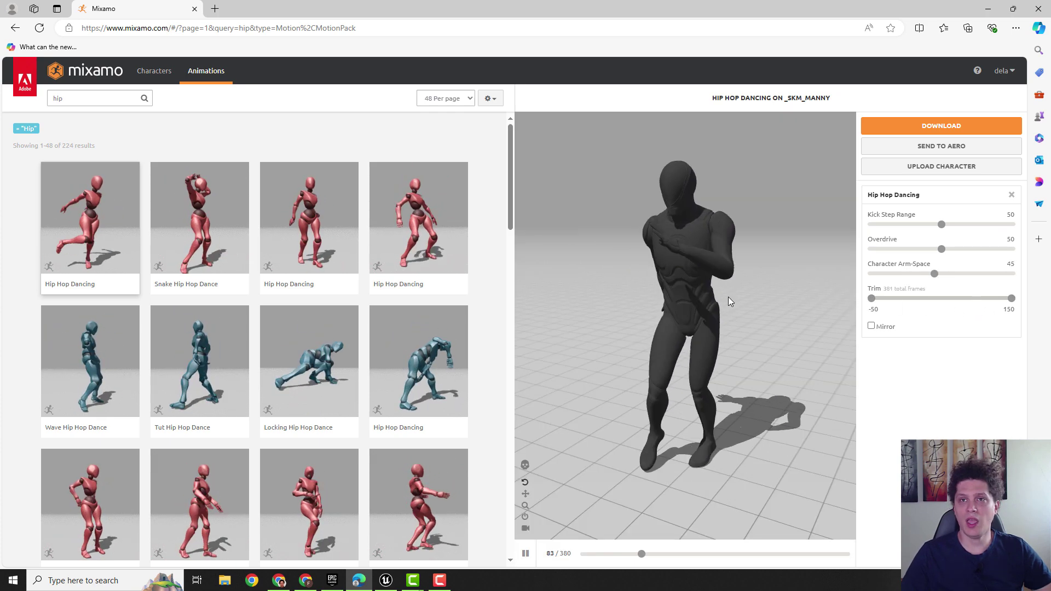
Download the animation as FBX Binary with skin, 24 frames per second and Non-Uniform keyframe reduction, saving it to the Desktop as Hip Hop Dancing.fbx.
{"action": "left_click", "coordinate": [944, 127]}
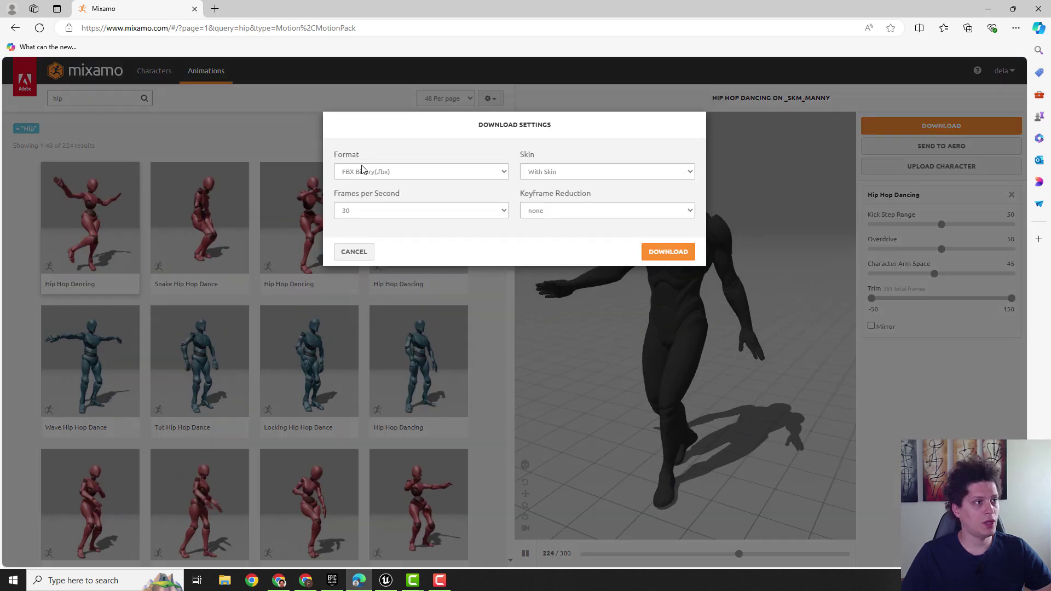
{"action": "left_click", "coordinate": [481, 210]}
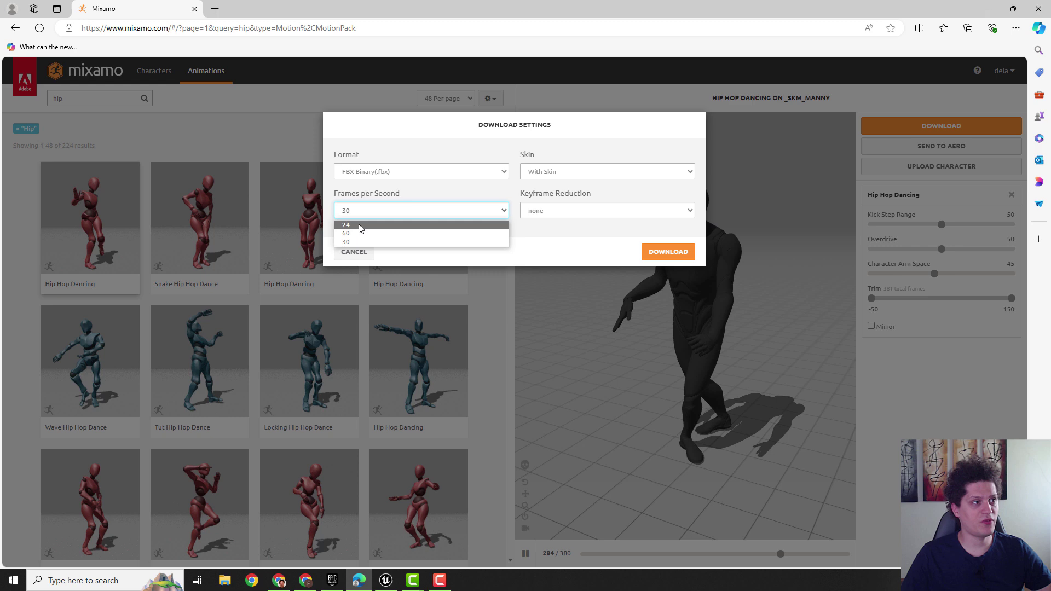
{"action": "left_click", "coordinate": [359, 225]}
{"action": "left_click", "coordinate": [577, 211]}
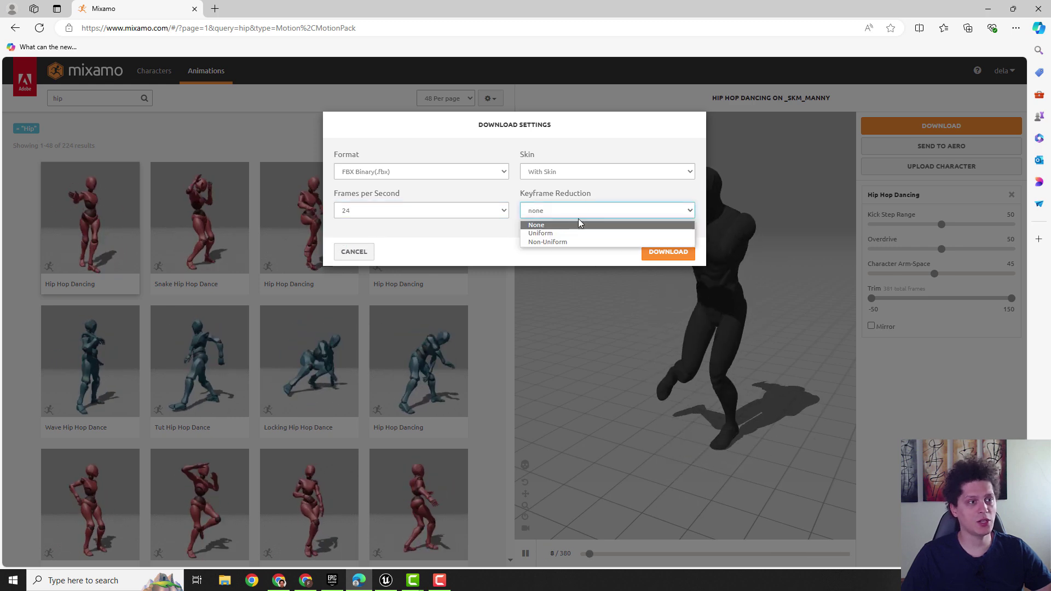
{"action": "left_click", "coordinate": [556, 240]}
{"action": "left_click", "coordinate": [667, 251]}
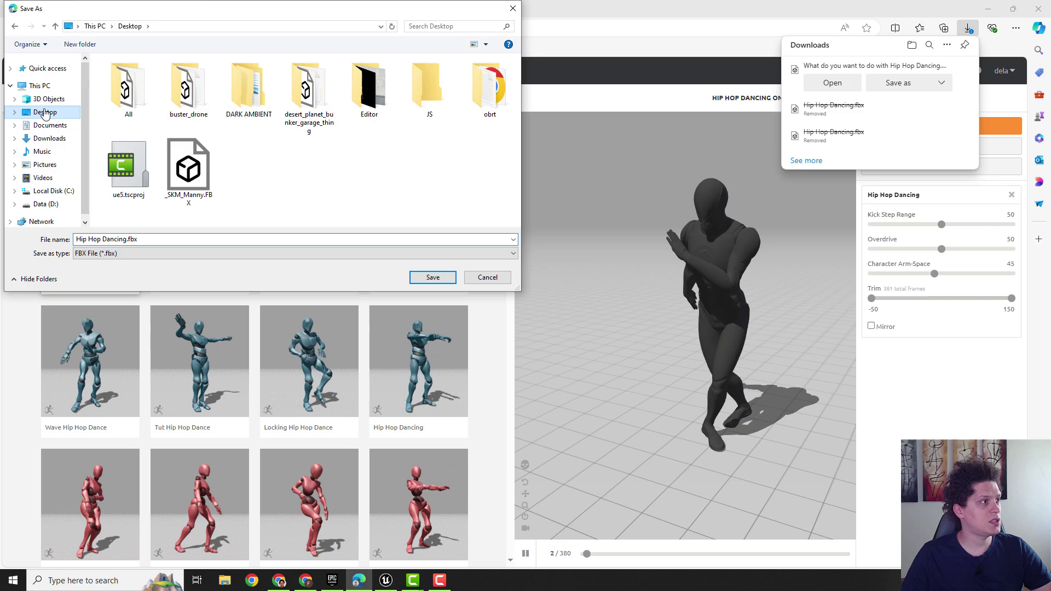
{"action": "left_click", "coordinate": [433, 277]}
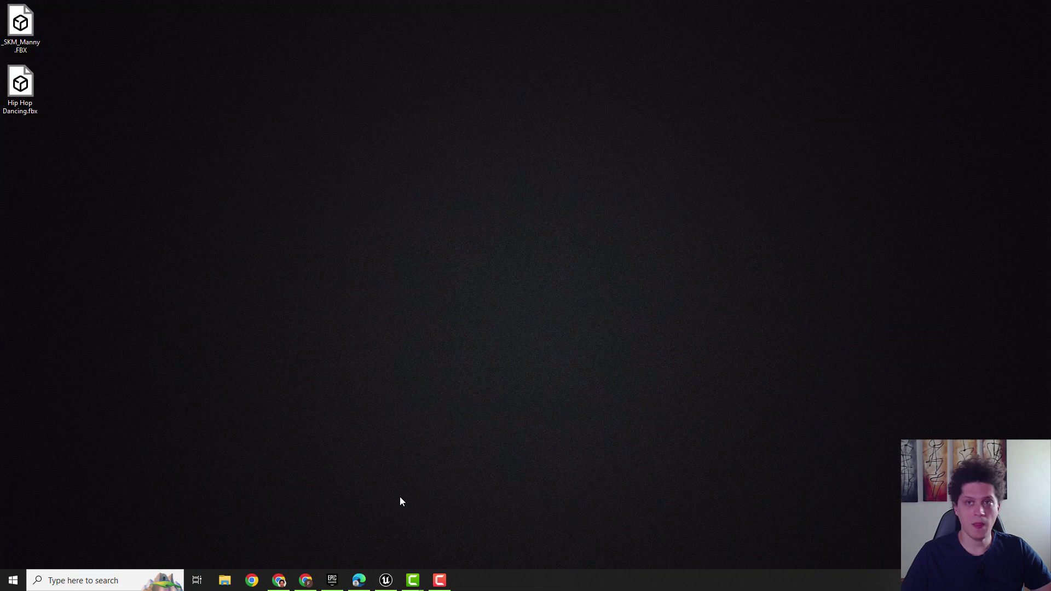
Switch to the Unreal Editor, create a folder named Mixamo directly under Content and open it.
{"action": "left_click", "coordinate": [386, 581]}
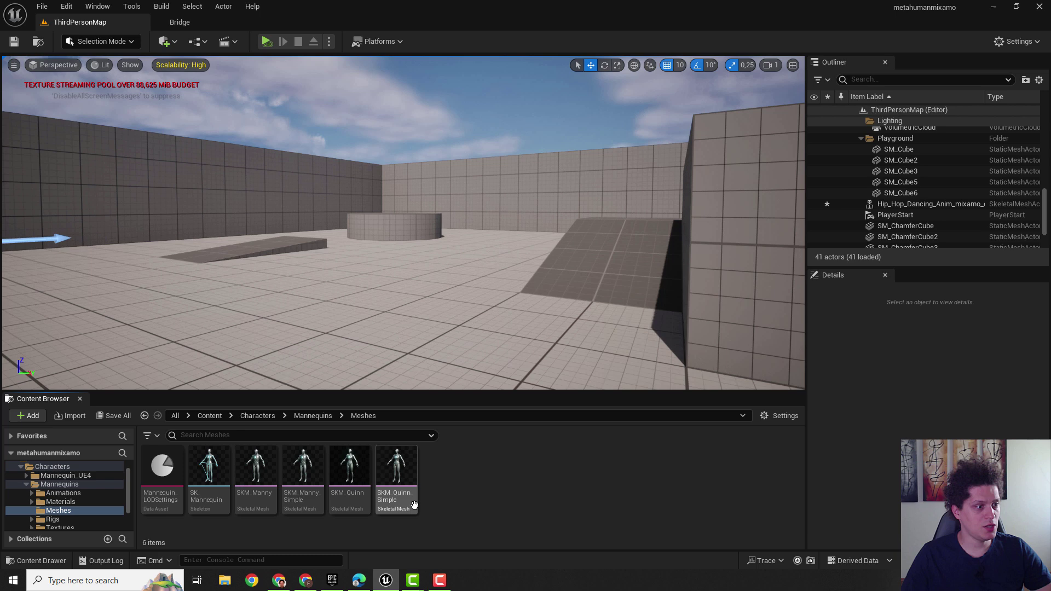
{"action": "scroll", "coordinate": [54, 493], "scroll_direction": "up", "scroll_amount": 2}
{"action": "left_click", "coordinate": [41, 476]}
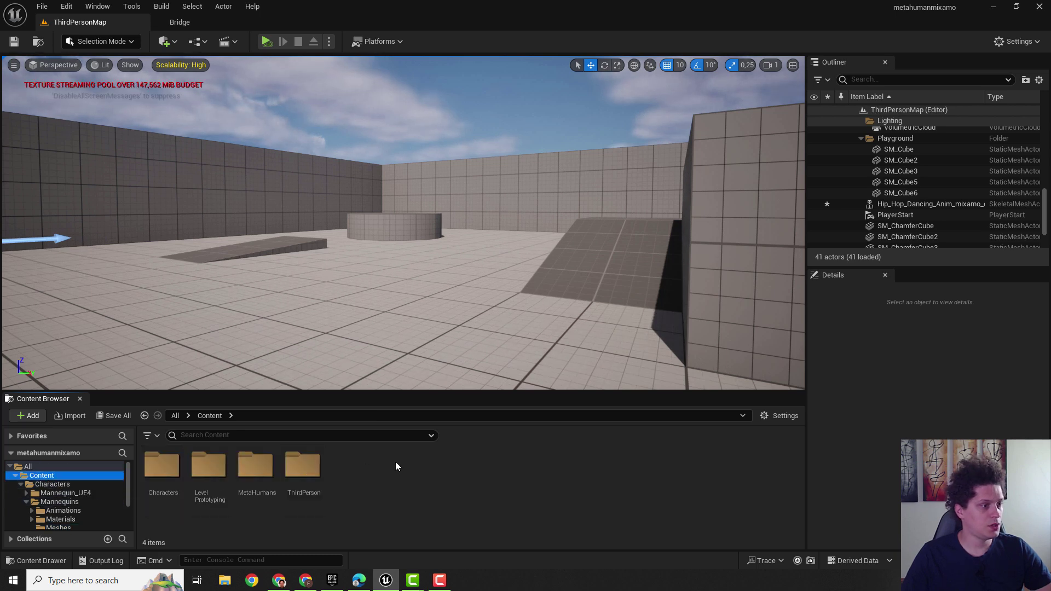
{"action": "right_click", "coordinate": [359, 475]}
{"action": "mouse_move", "coordinate": [416, 259]}
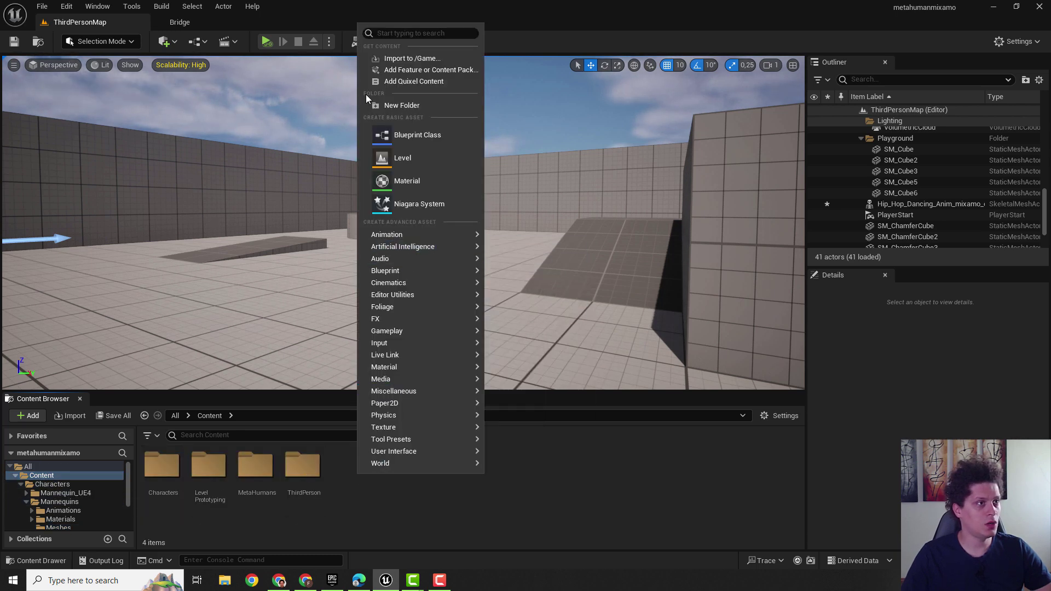
{"action": "left_click", "coordinate": [401, 105]}
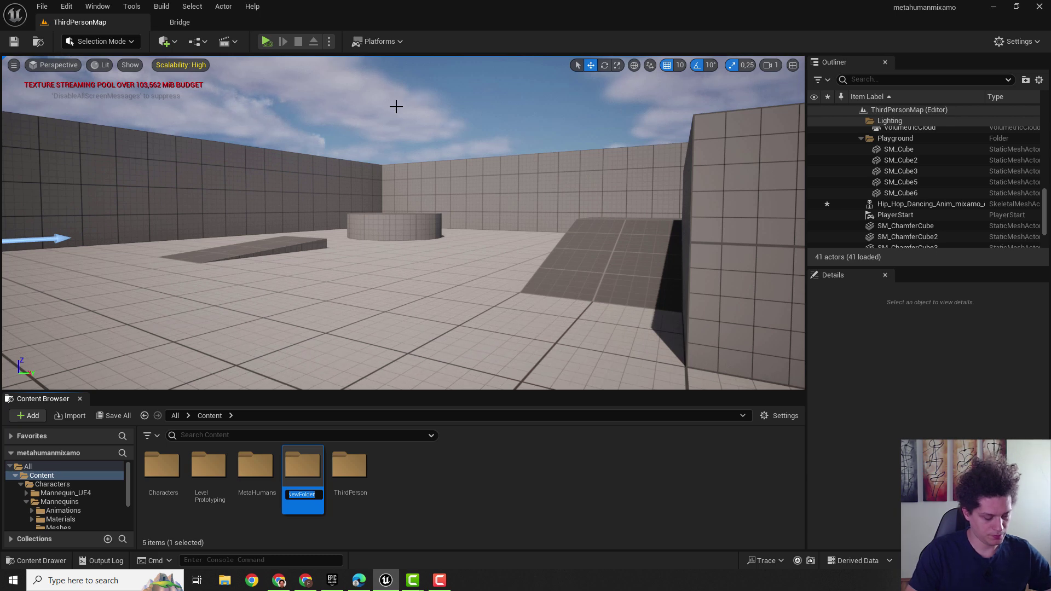
{"action": "type", "text": "Mixamo"}
{"action": "key", "text": "Return"}
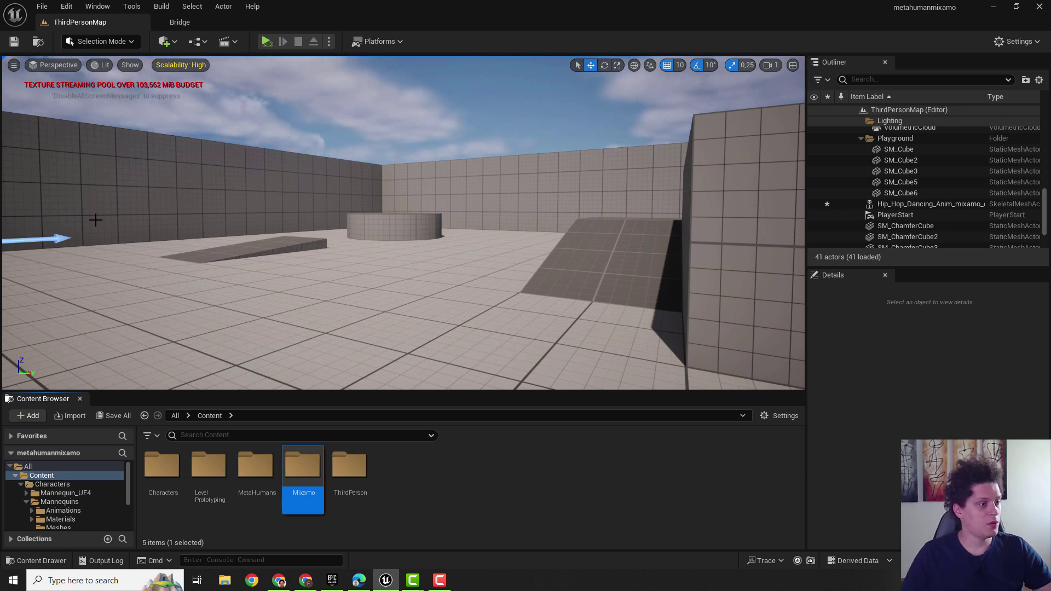
{"action": "double_click", "coordinate": [303, 465]}
Import Hip Hop Dancing.fbx from the Desktop into the Mixamo folder with the default FBX import options and dismiss the message log.
{"action": "key", "text": "super+d"}
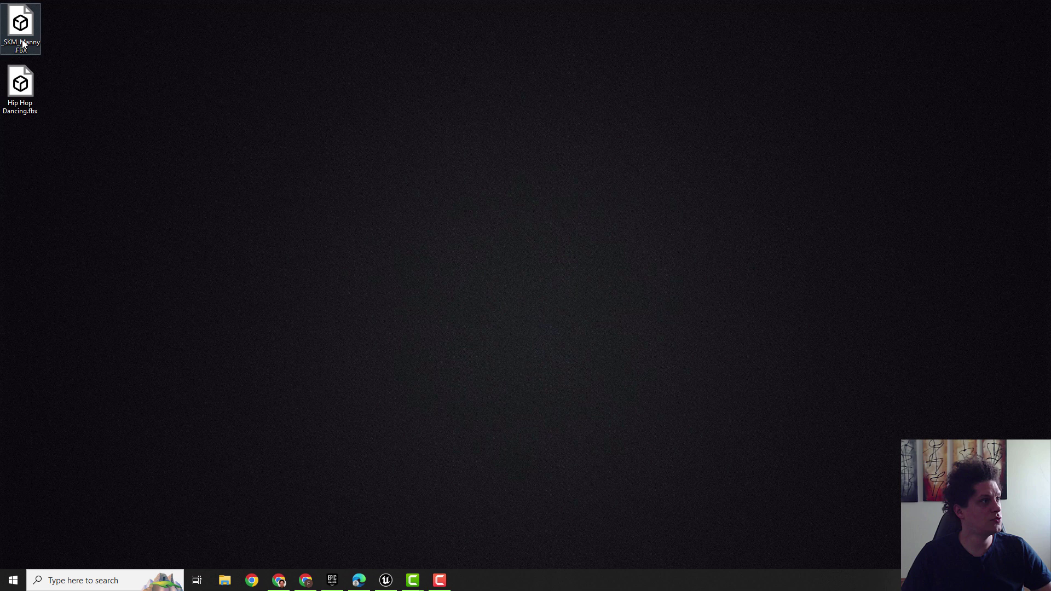
{"action": "left_click_drag", "start_coordinate": [21, 88], "coordinate": [288, 495]}
{"action": "key", "text": "alt+Tab"}
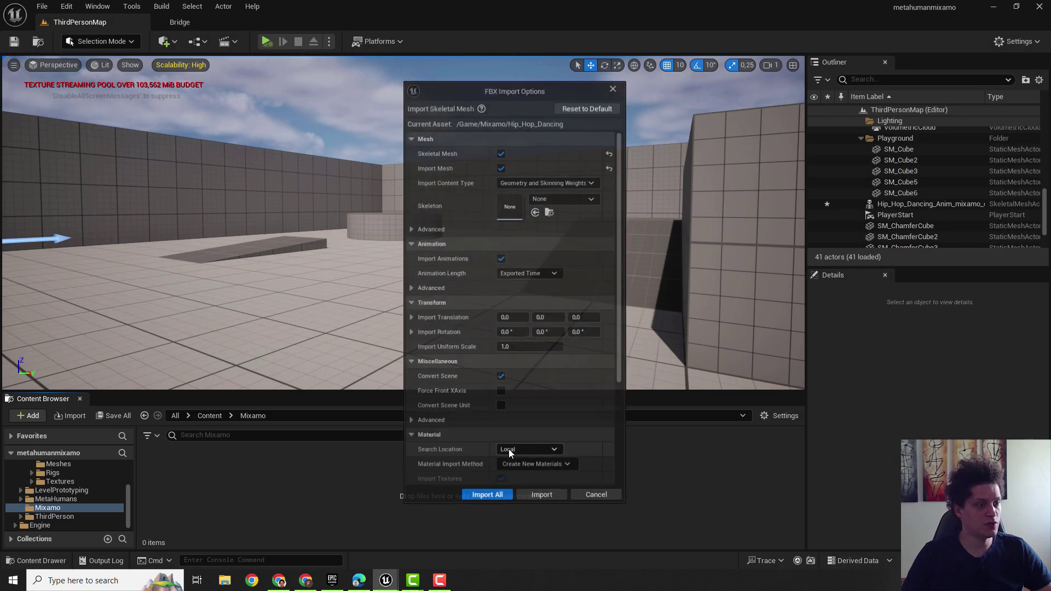
{"action": "left_click", "coordinate": [487, 497]}
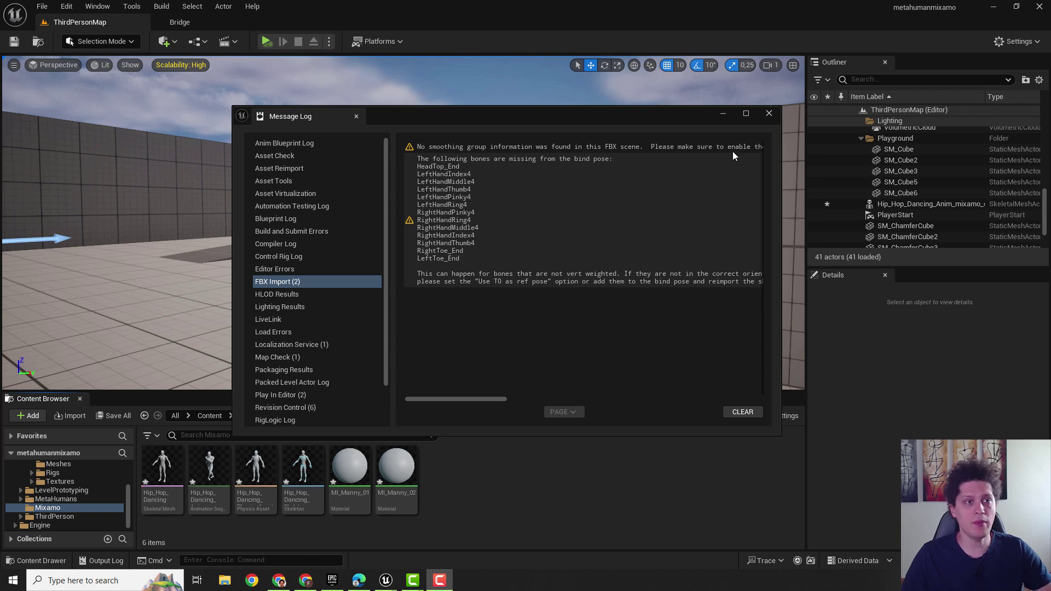
{"action": "left_click", "coordinate": [768, 114]}
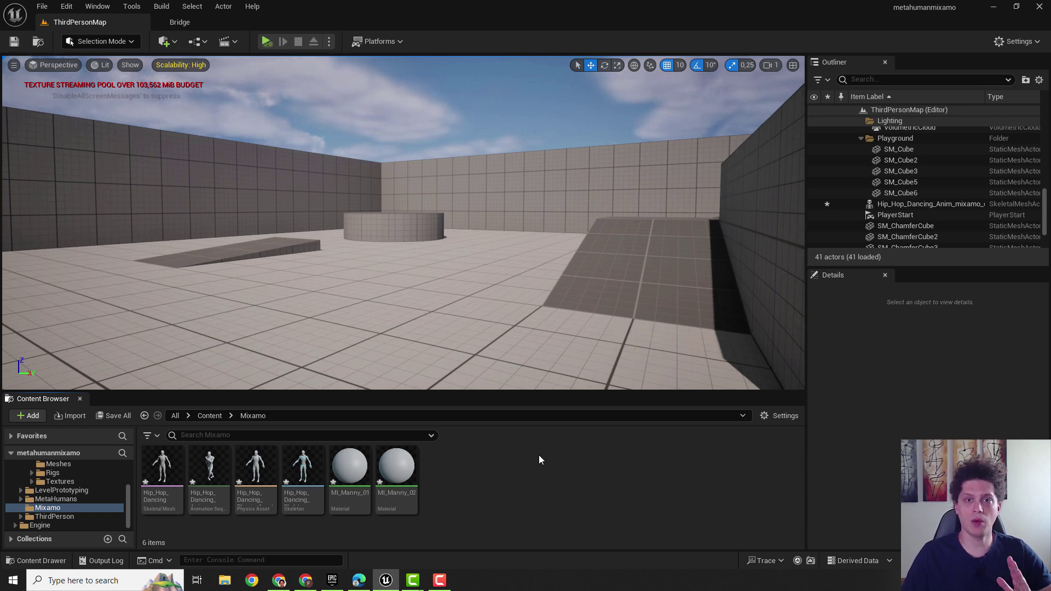
Place the imported Hip Hop Dancing animation sequence on the level floor and simulate the game to play it.
{"action": "left_click_drag", "start_coordinate": [210, 466], "coordinate": [313, 333]}
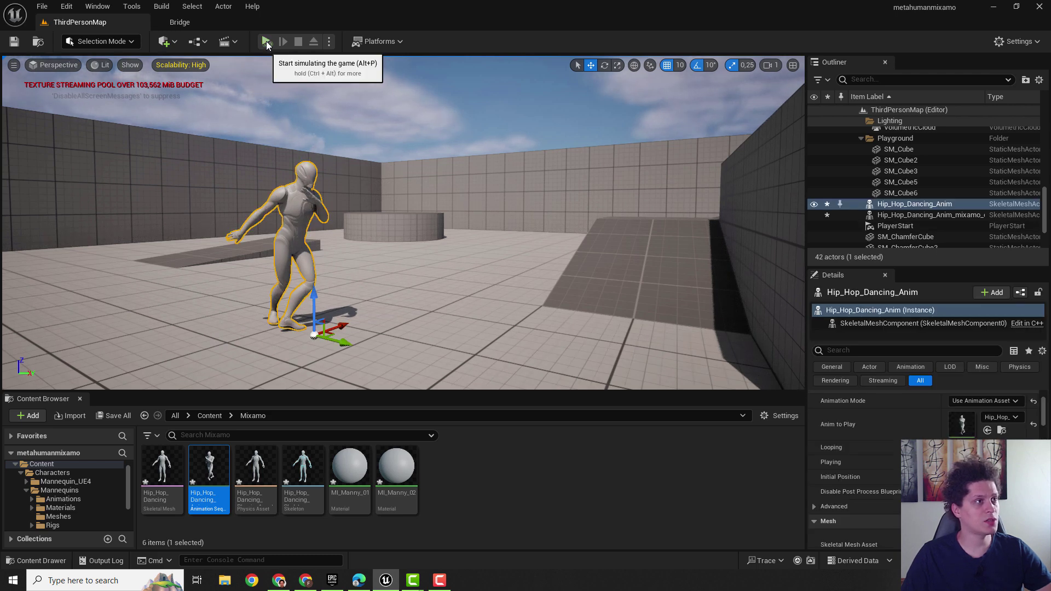
{"action": "left_click", "coordinate": [271, 51]}
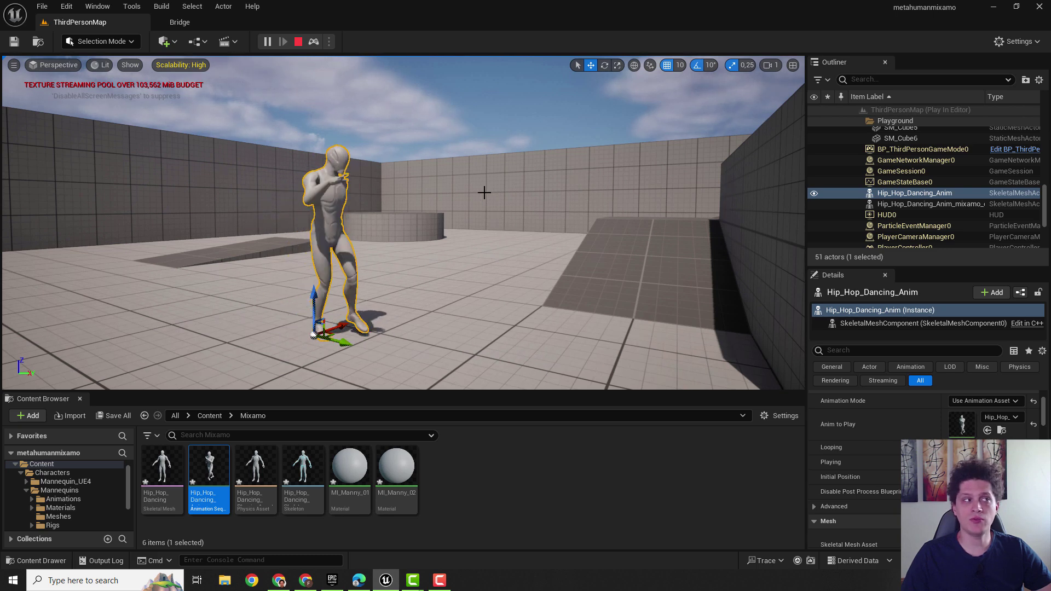
Stop the simulation and open Retarget Animations for the Hip_Hop_Dancing_Anim sequence in the Mixamo folder.
{"action": "left_click", "coordinate": [298, 42]}
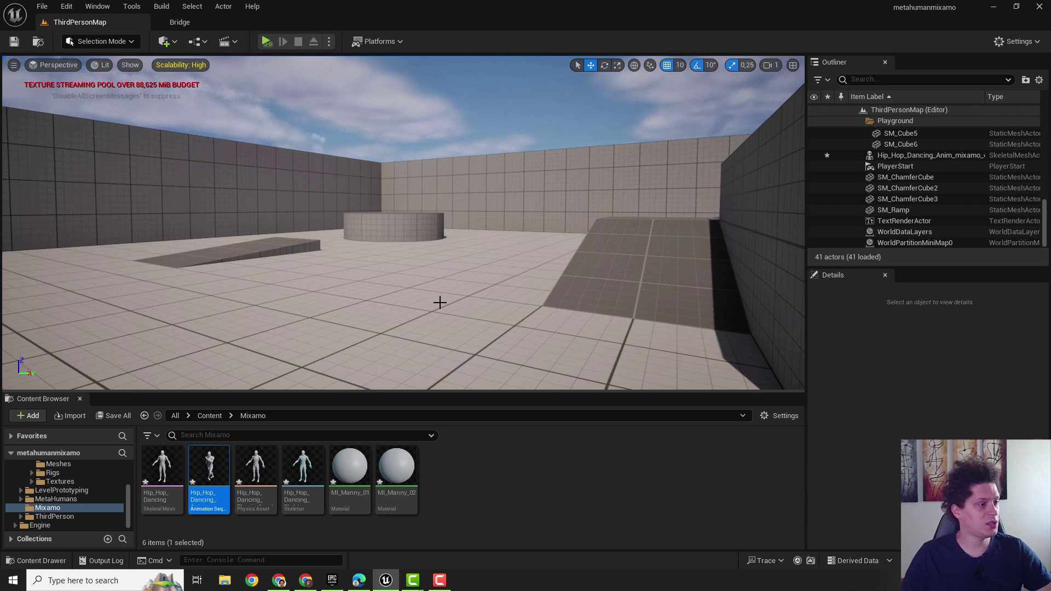
{"action": "mouse_move", "coordinate": [212, 466]}
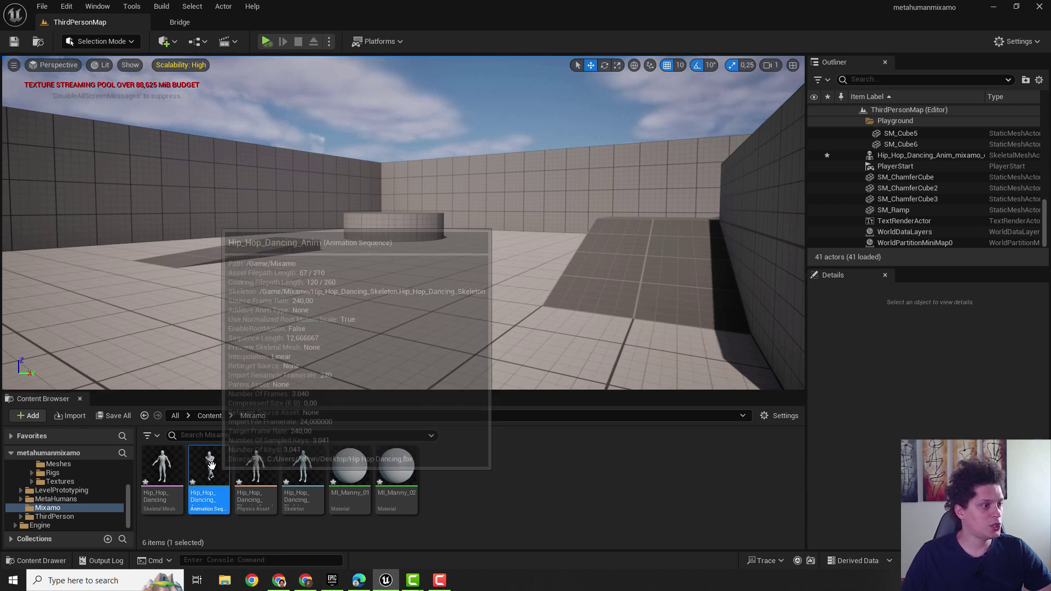
{"action": "right_click", "coordinate": [212, 466]}
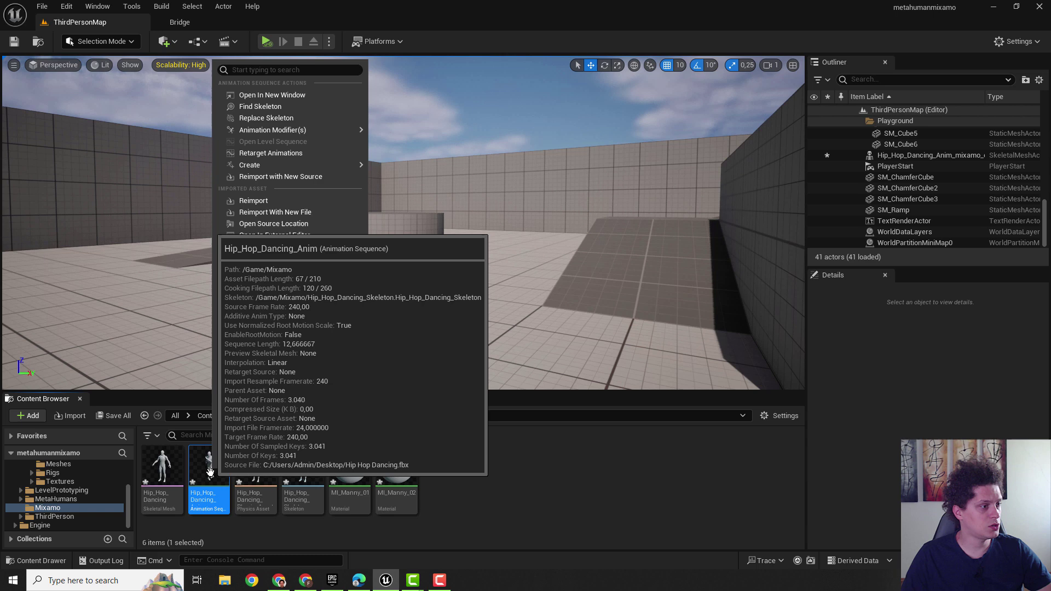
{"action": "mouse_move", "coordinate": [208, 476]}
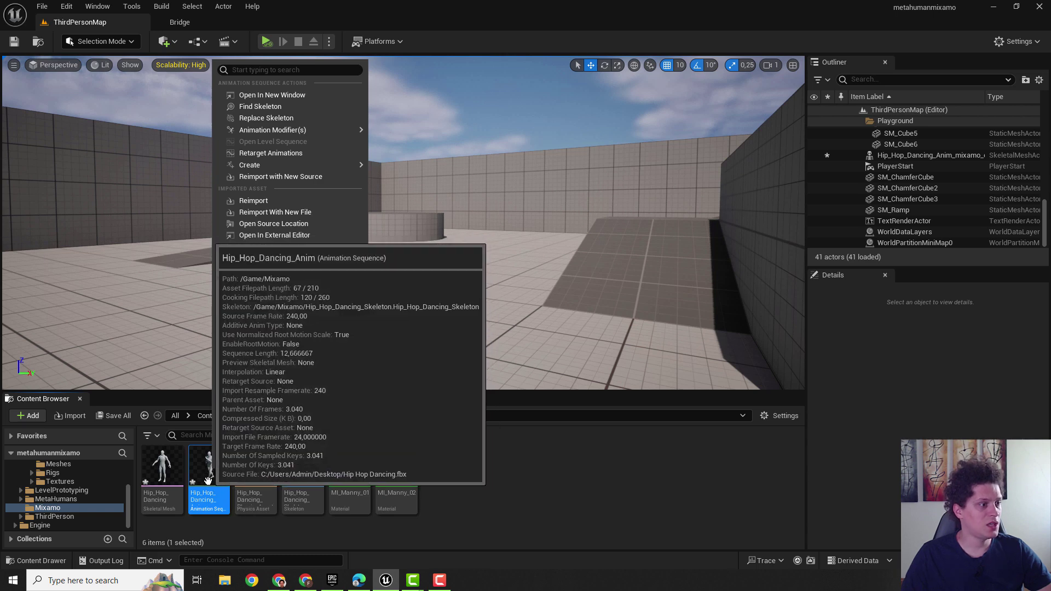
{"action": "left_click", "coordinate": [273, 154]}
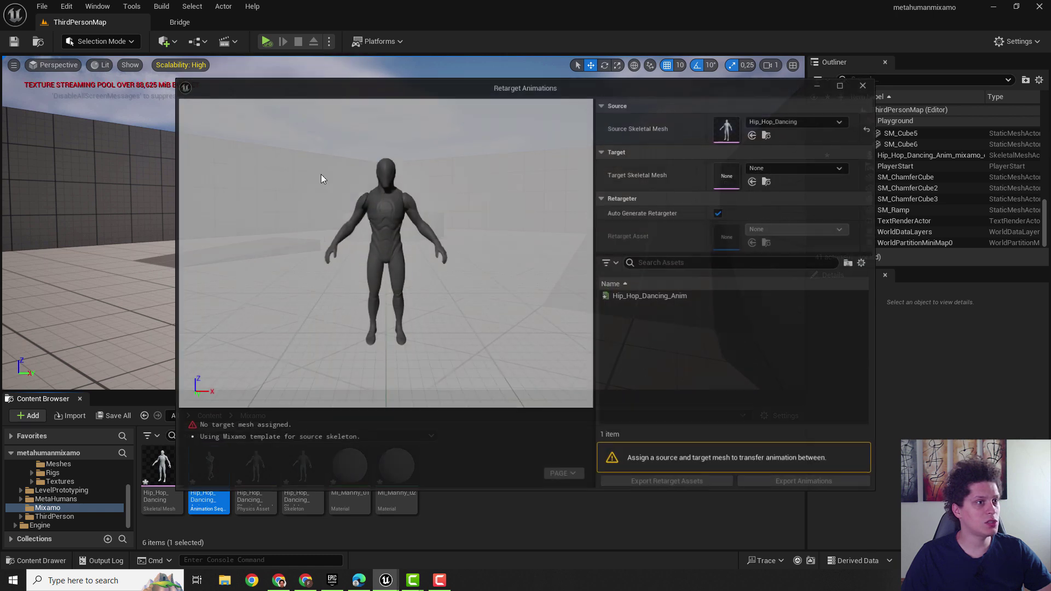
{"action": "left_click_drag", "start_coordinate": [469, 22], "coordinate": [487, 17]}
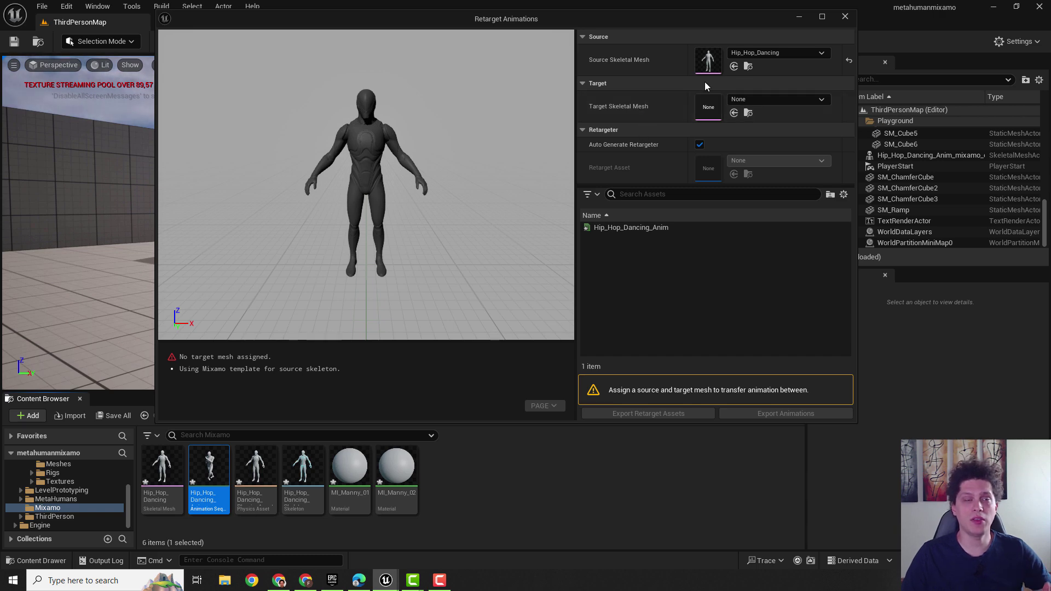
Set the retarget window aside and place BP_Cooper from the MetaHumans/Cooper folder on the level floor.
{"action": "left_click", "coordinate": [798, 18]}
{"action": "scroll", "coordinate": [63, 505], "scroll_direction": "up", "scroll_amount": 2}
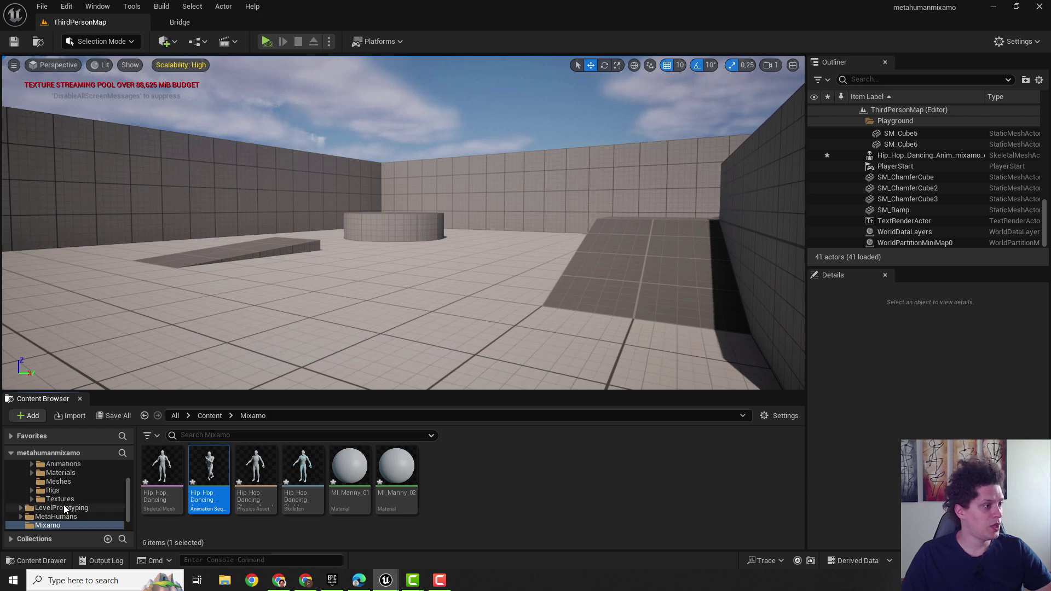
{"action": "scroll", "coordinate": [71, 493], "scroll_direction": "down", "scroll_amount": 2}
{"action": "left_click", "coordinate": [74, 501]}
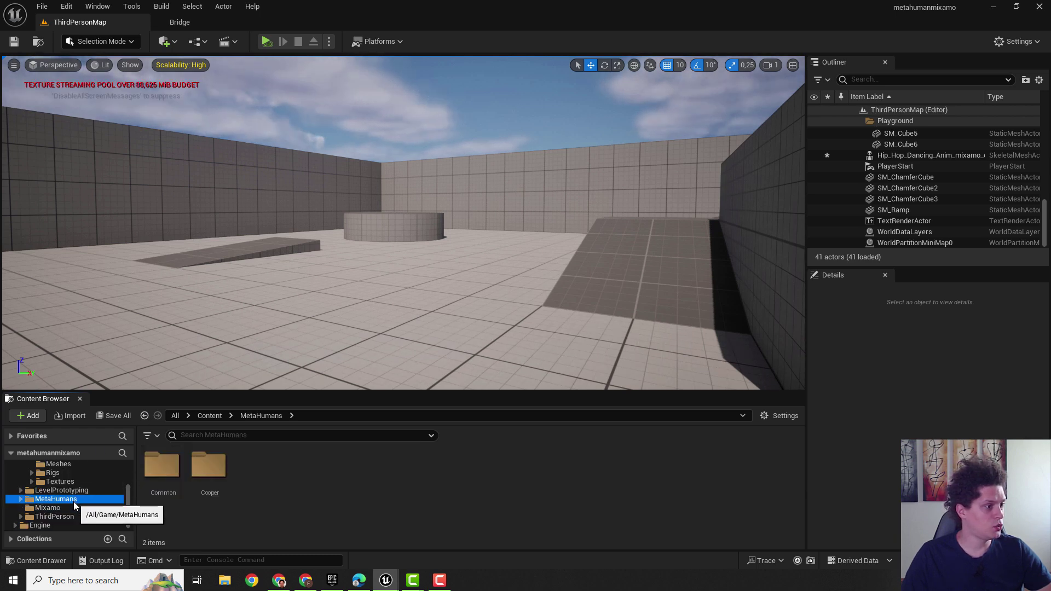
{"action": "double_click", "coordinate": [213, 467]}
{"action": "left_click_drag", "start_coordinate": [537, 479], "coordinate": [314, 334]}
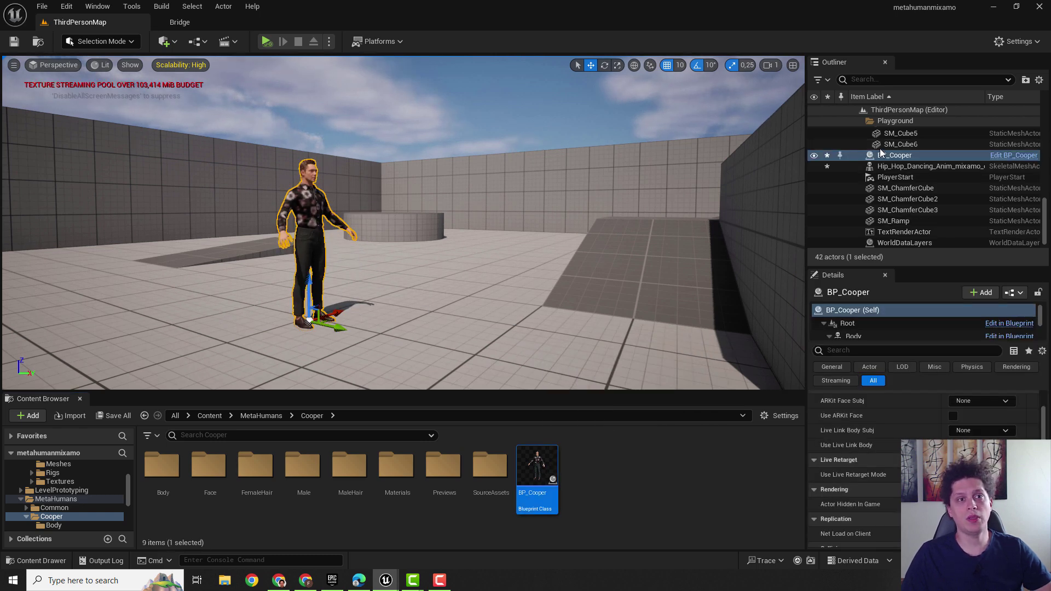
Copy the skeletal mesh of BP_Cooper's Body component and paste it as the retarget window's Target Skeletal Mesh.
{"action": "left_click", "coordinate": [898, 156]}
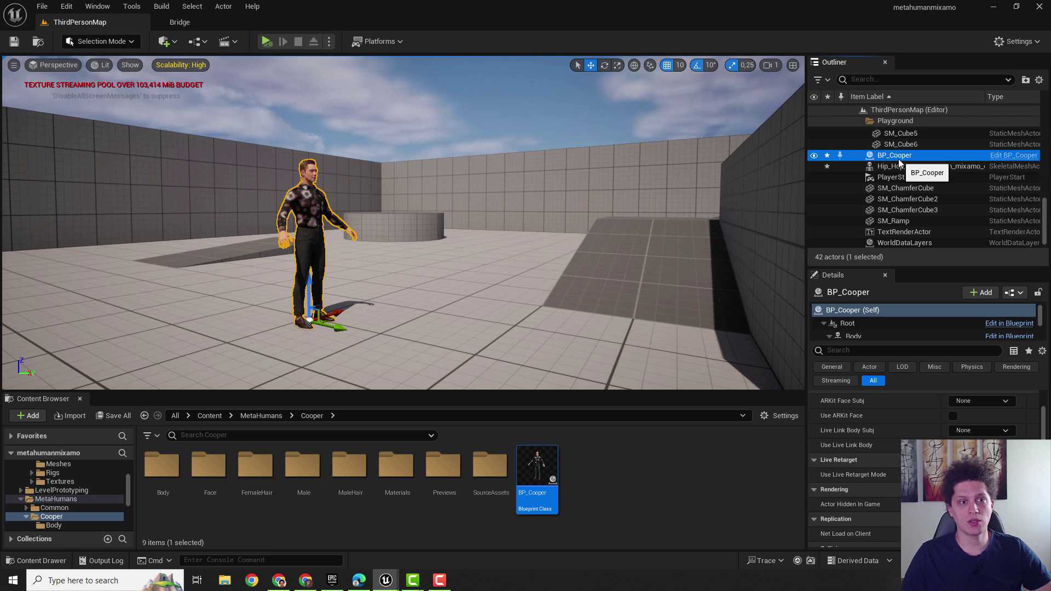
{"action": "scroll", "coordinate": [857, 324], "scroll_direction": "down", "scroll_amount": 1}
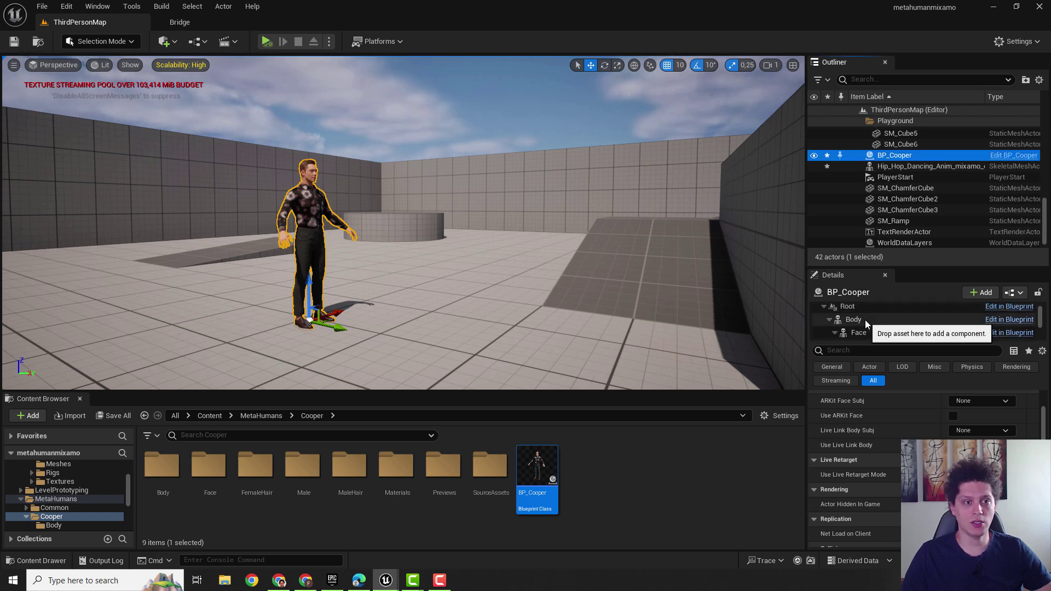
{"action": "left_click", "coordinate": [854, 321]}
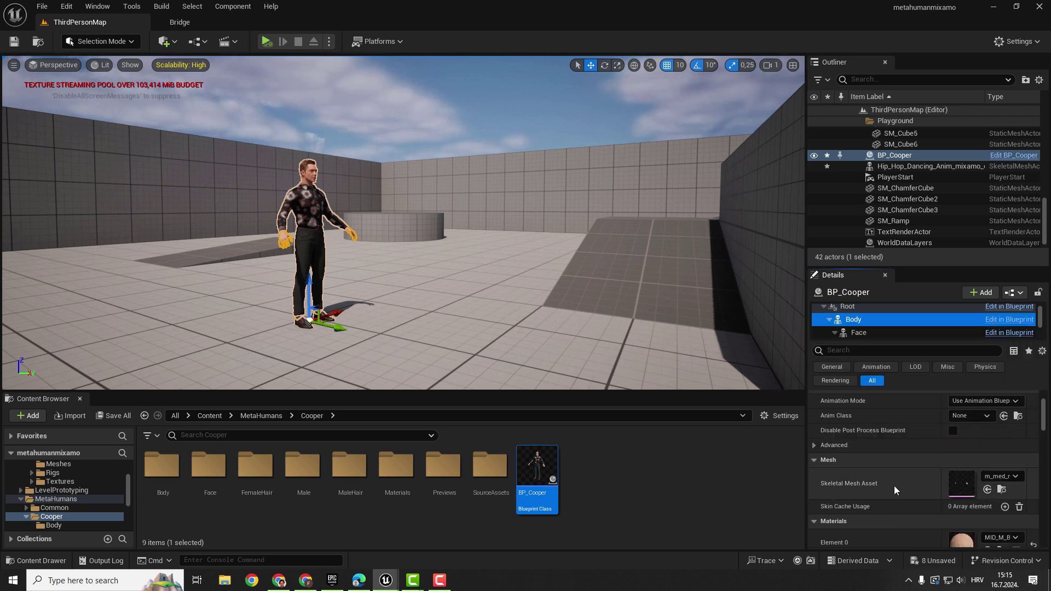
{"action": "right_click", "coordinate": [963, 486]}
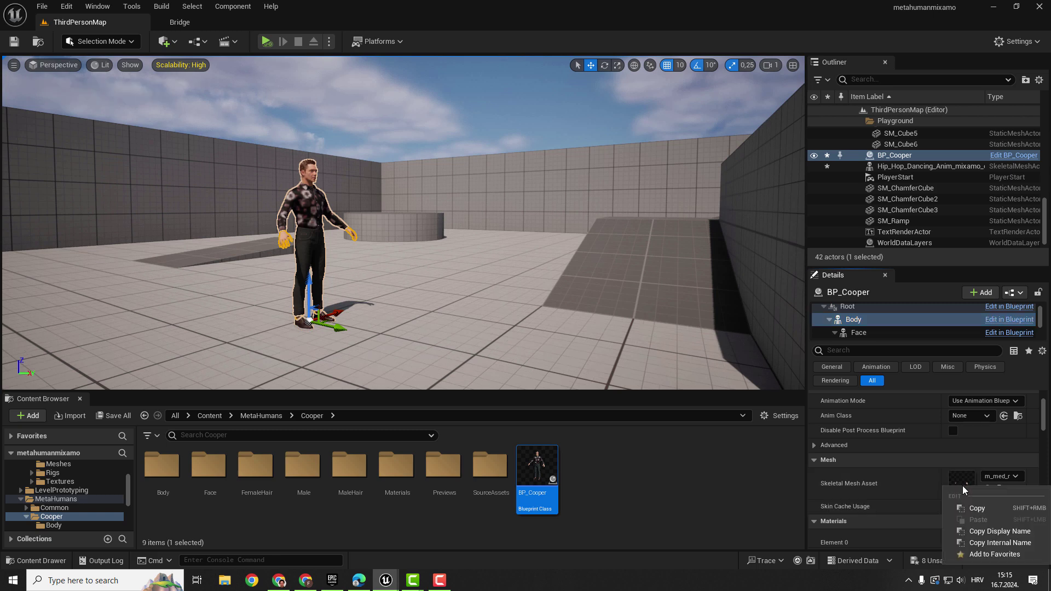
{"action": "left_click", "coordinate": [976, 508]}
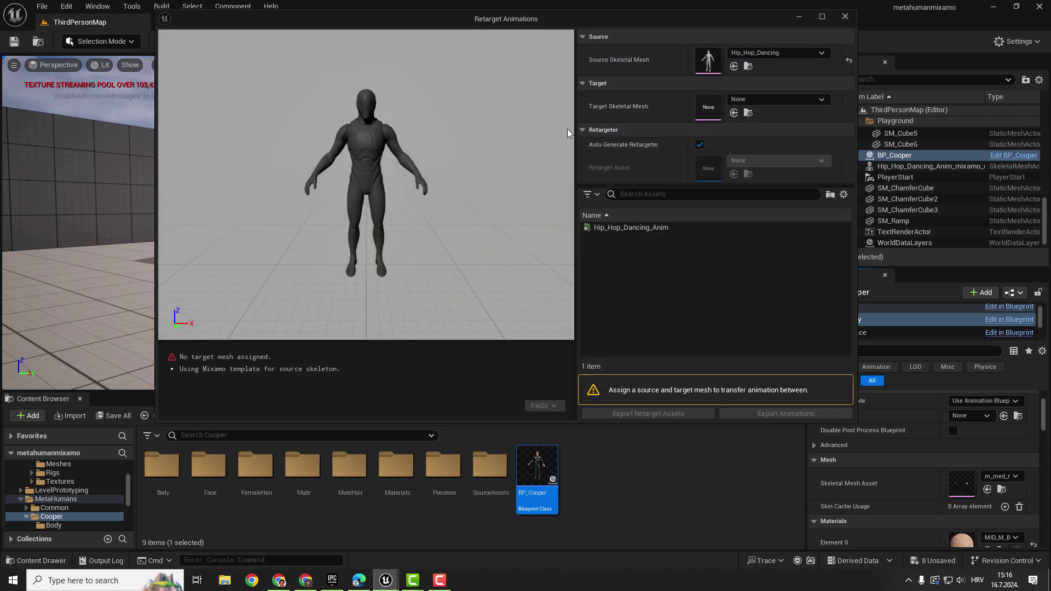
{"action": "right_click", "coordinate": [709, 111]}
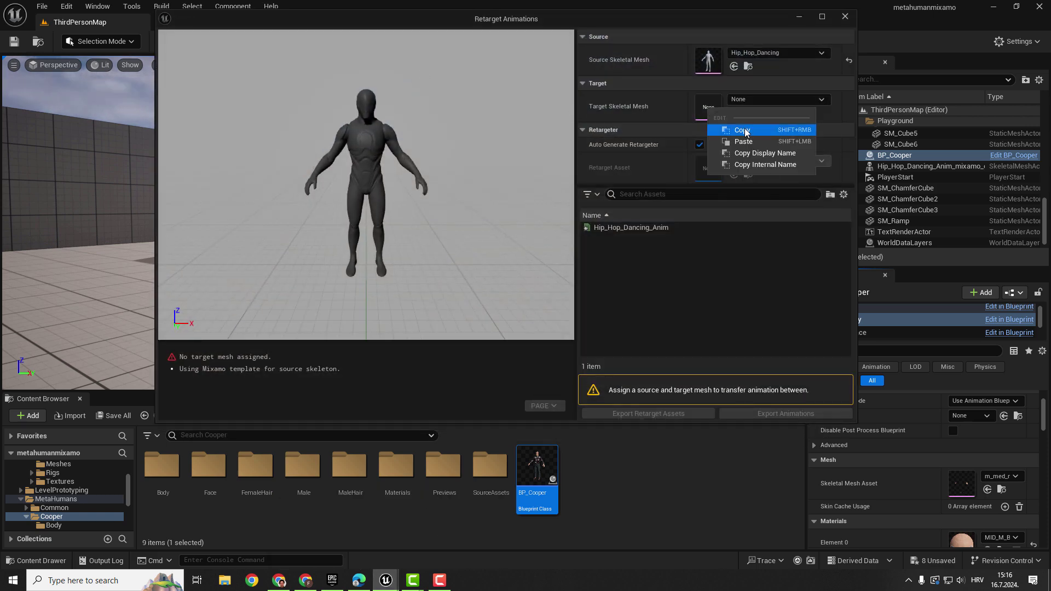
{"action": "left_click", "coordinate": [742, 142]}
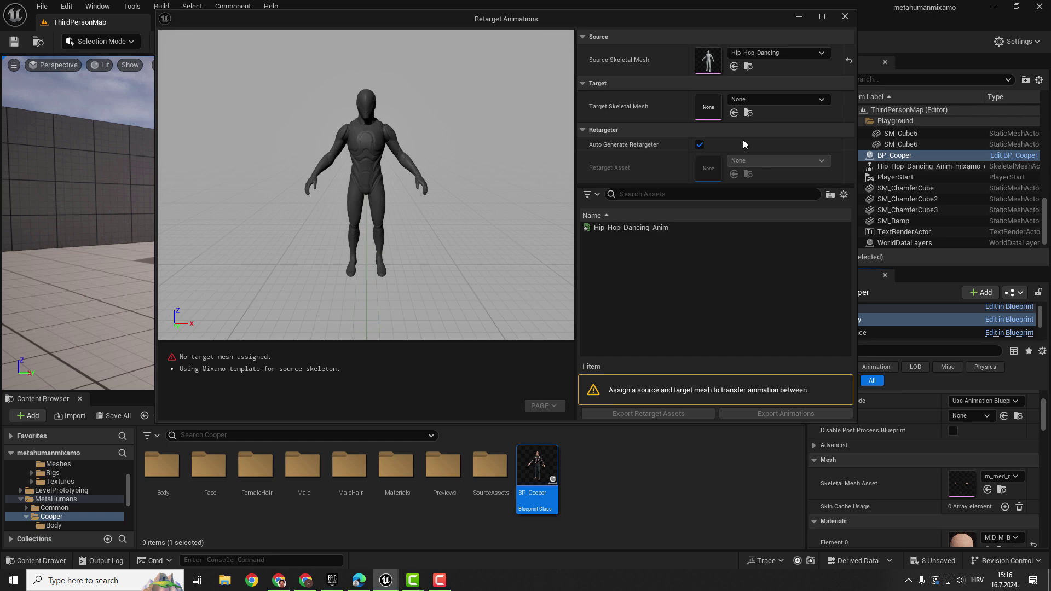
Export the retargeted Hip_Hop_Dancing_Anim to the Content folder with the prefix New.
{"action": "left_click", "coordinate": [610, 228]}
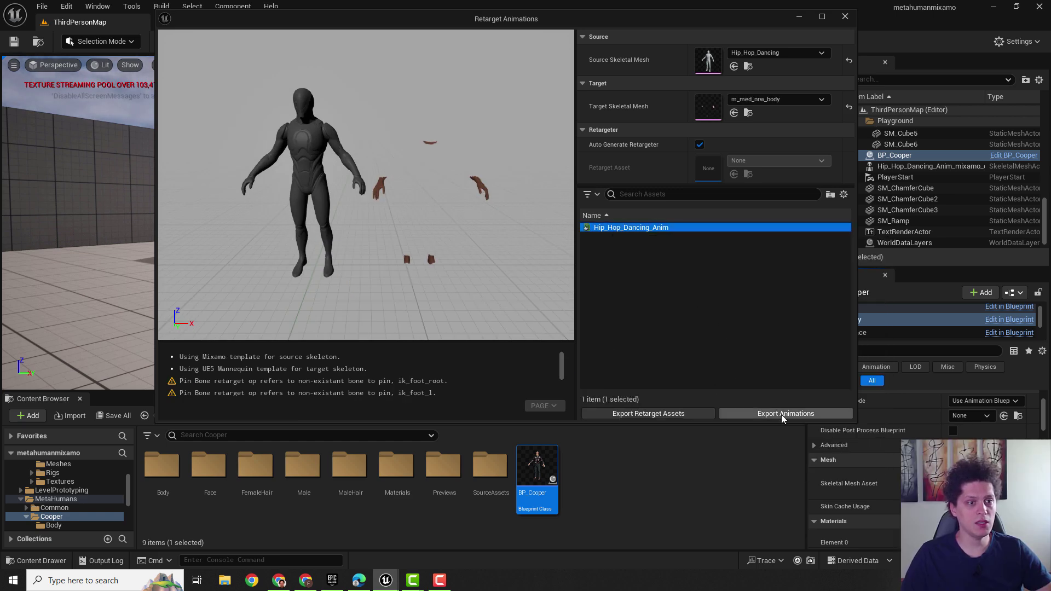
{"action": "left_click", "coordinate": [783, 414]}
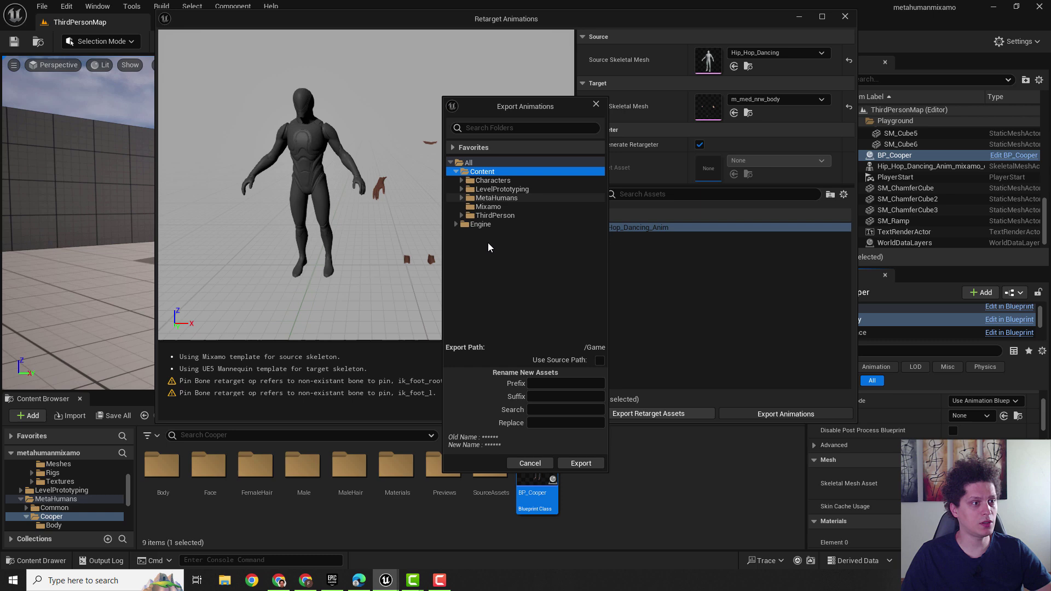
{"action": "type", "text": "New"}
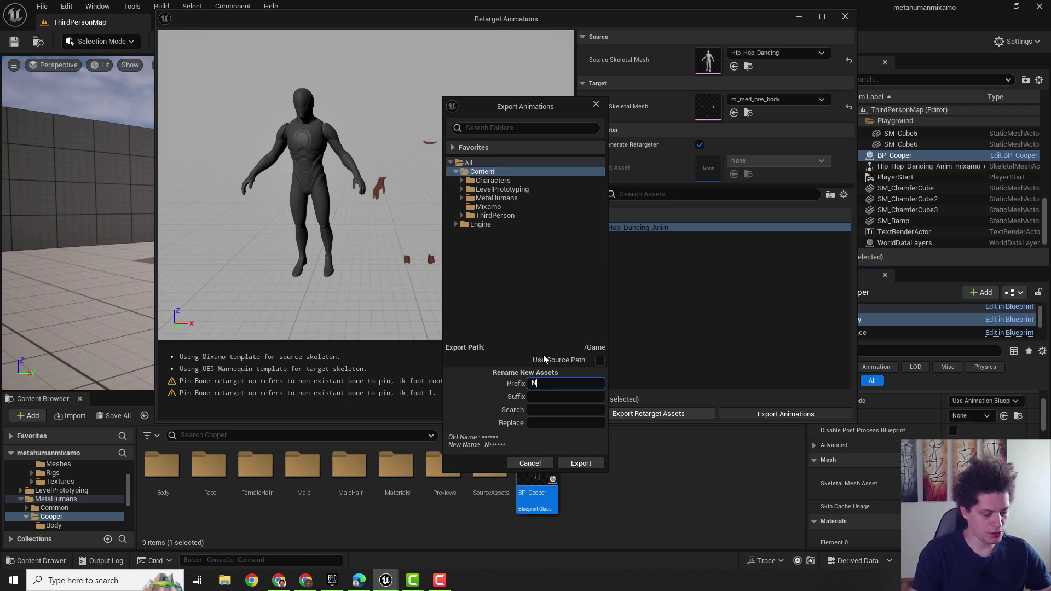
{"action": "left_click", "coordinate": [574, 465]}
{"action": "left_click", "coordinate": [623, 340]}
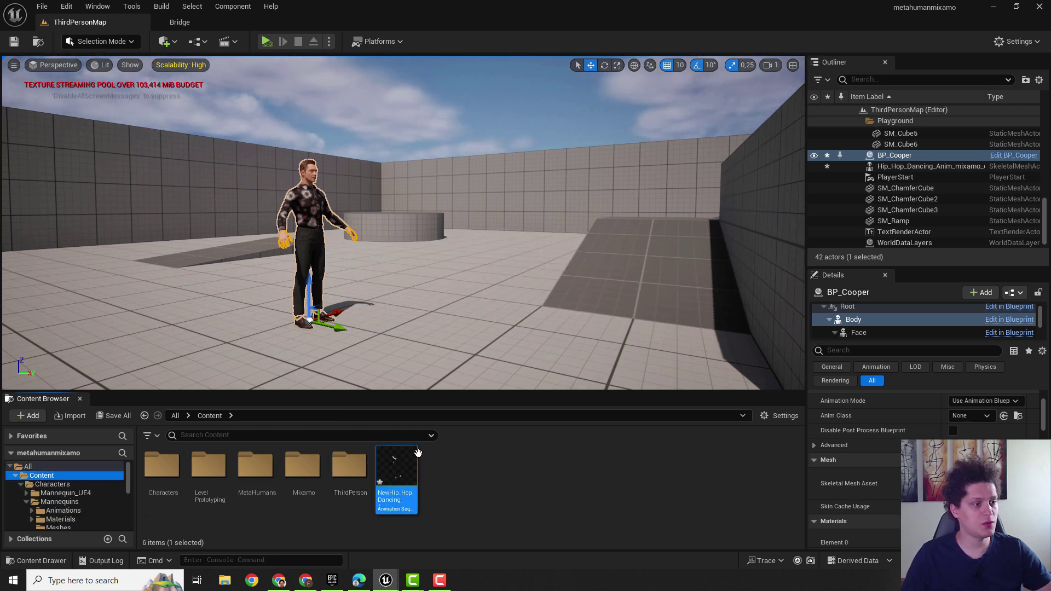
Place NewHip_Hop_Dancing_Anim beside BP_Cooper, simulate the level to preview it, then stop and remove the placed actor.
{"action": "left_click_drag", "start_coordinate": [458, 312], "coordinate": [489, 346]}
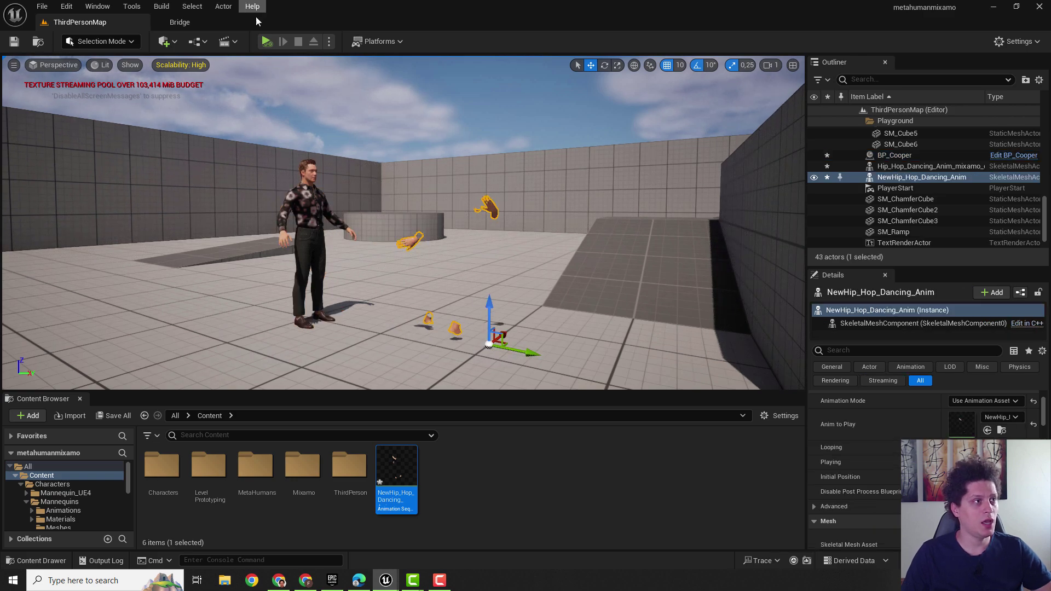
{"action": "left_click", "coordinate": [268, 46]}
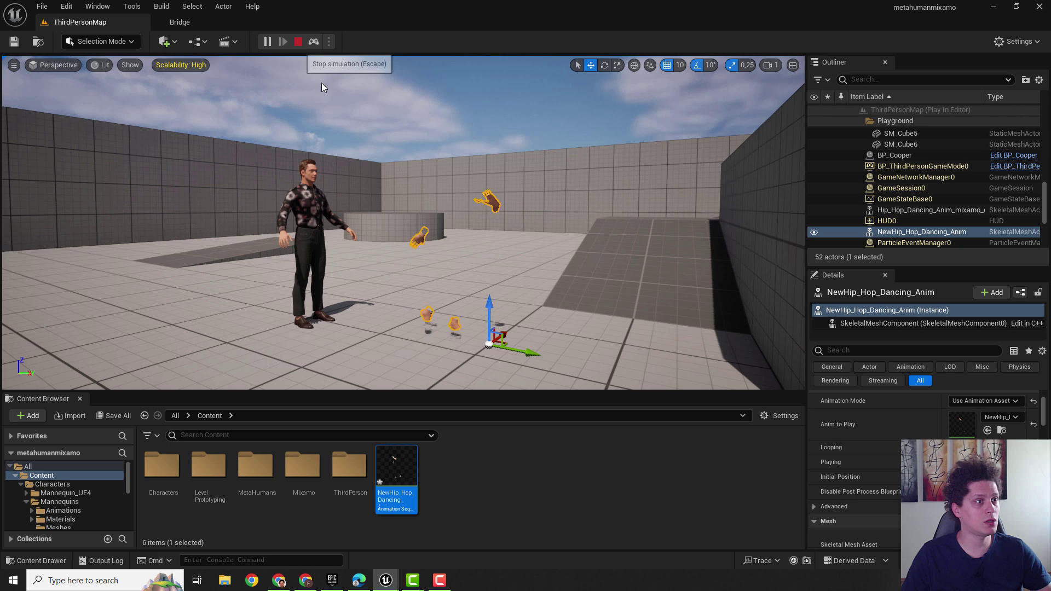
{"action": "key", "text": "Escape"}
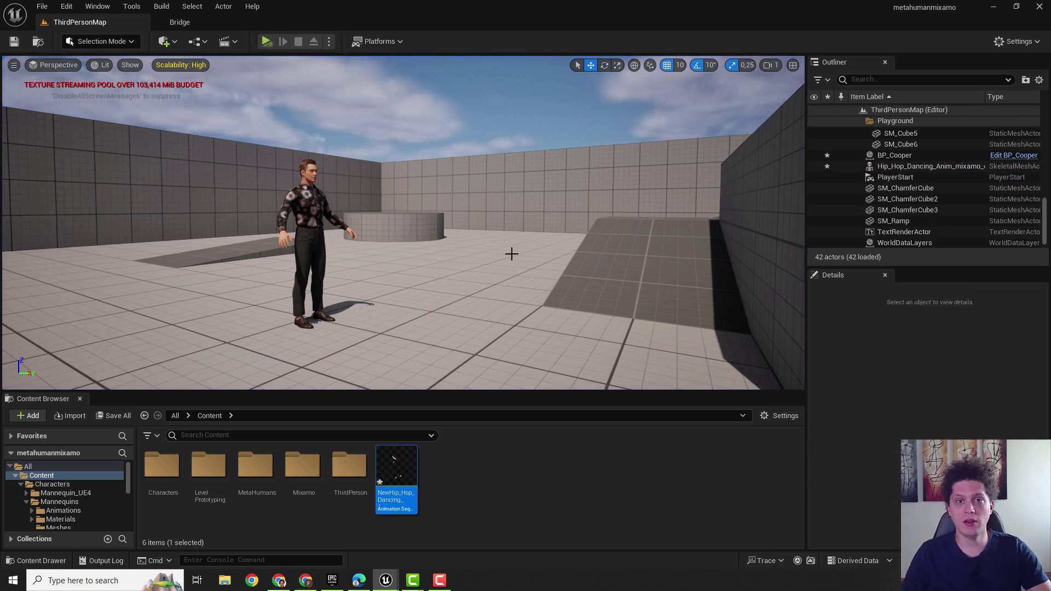
Add a level sequence to the level and save it as NewLevelSequence in the Content folder.
{"action": "left_click", "coordinate": [308, 320]}
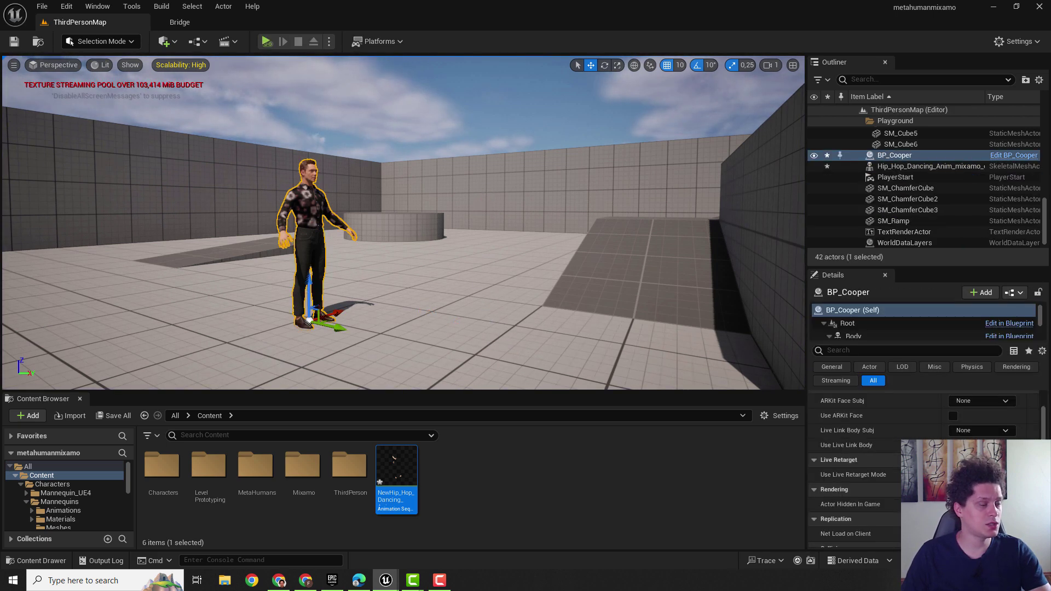
{"action": "left_click", "coordinate": [226, 41]}
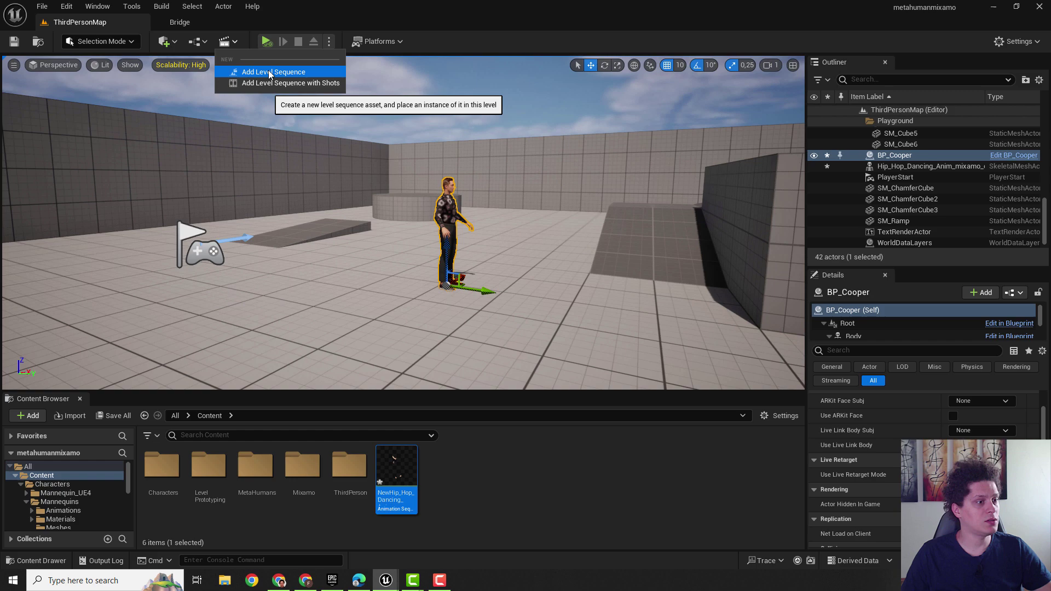
{"action": "left_click", "coordinate": [269, 74]}
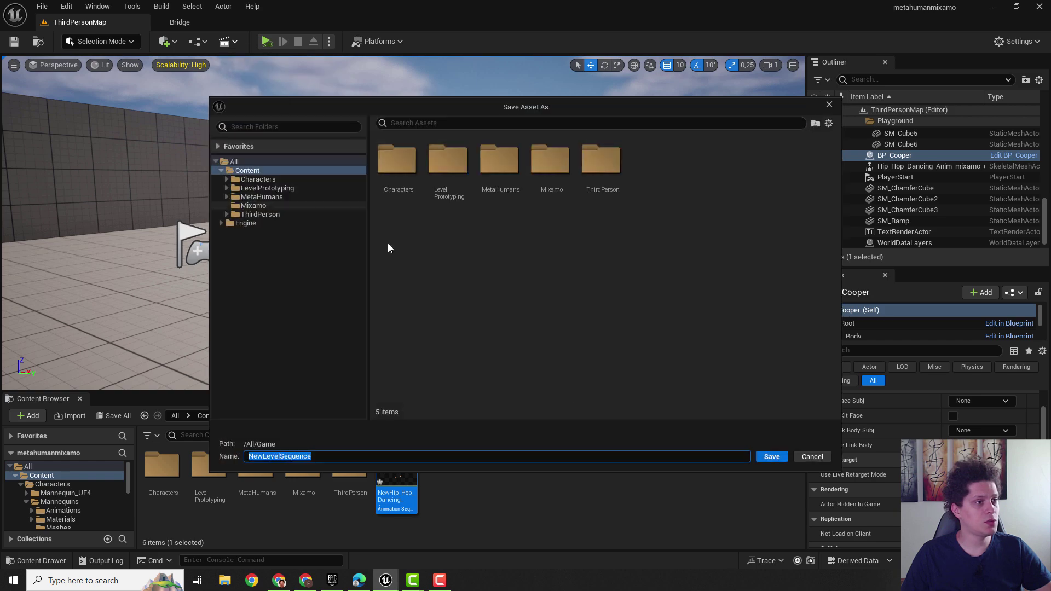
{"action": "left_click", "coordinate": [767, 459]}
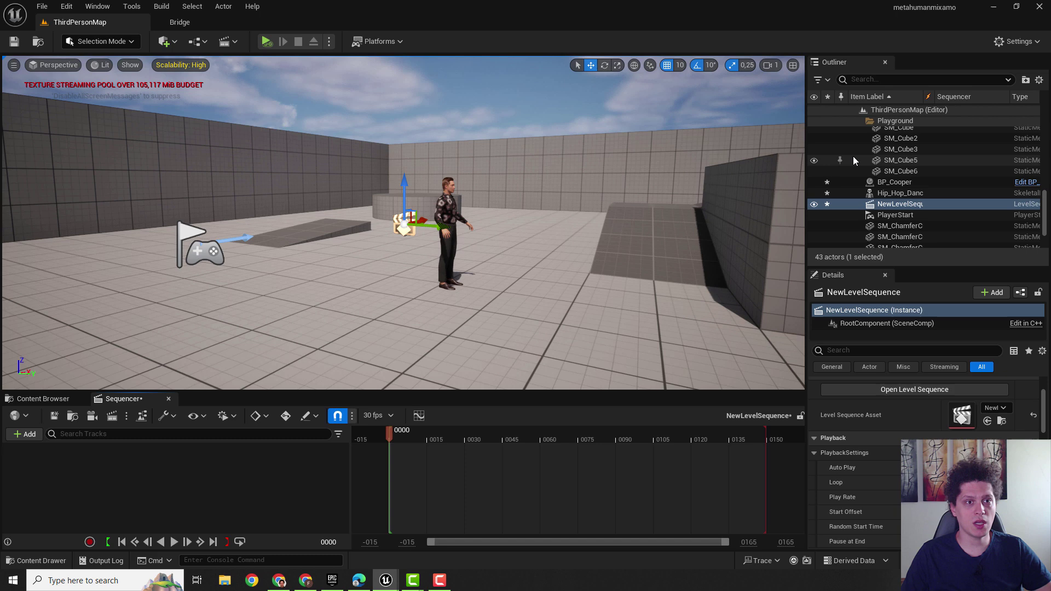
Add BP_Cooper to the level sequence and delete the MetaHuman_ControlRig track under its Body.
{"action": "left_click_drag", "start_coordinate": [896, 182], "coordinate": [466, 463]}
{"action": "left_click_drag", "start_coordinate": [172, 469], "coordinate": [169, 475]}
{"action": "left_click", "coordinate": [321, 485]}
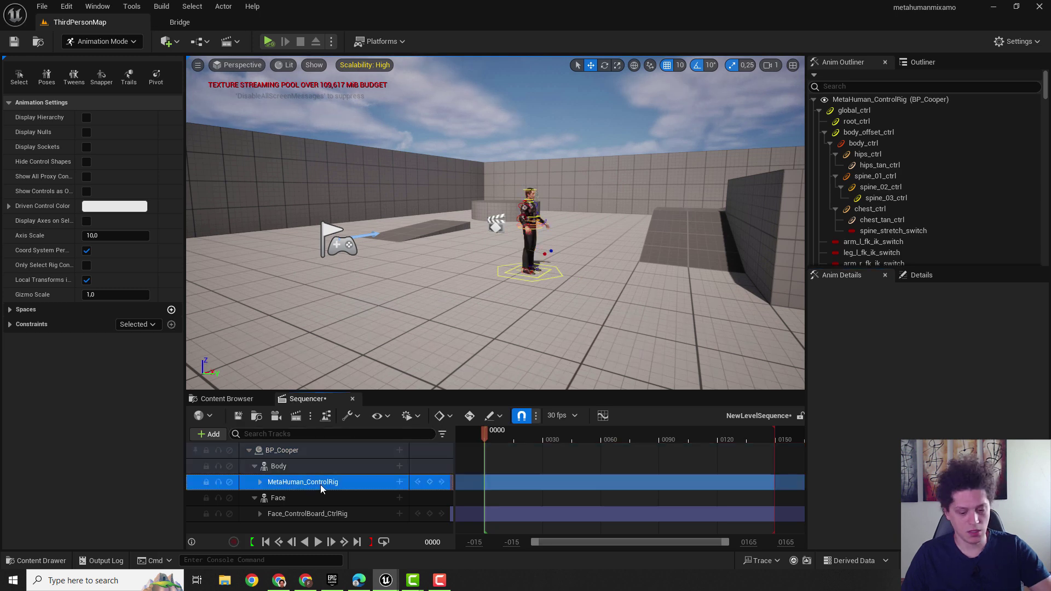
{"action": "key", "text": "Delete"}
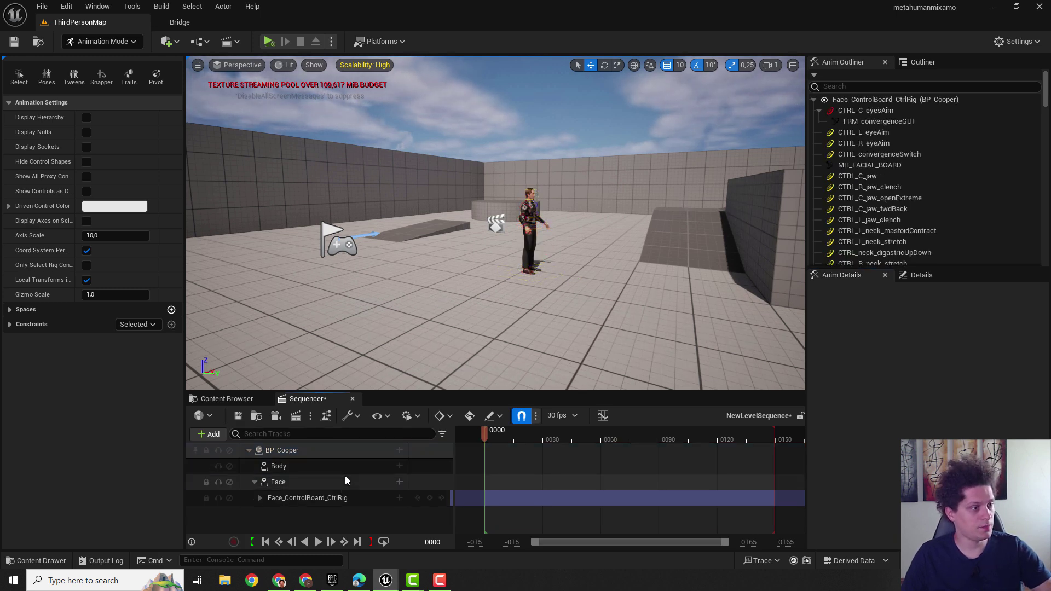
Add an animation track with NewHip_Hop_Dancing_Anim to BP_Cooper's Body in the level sequence.
{"action": "left_click", "coordinate": [289, 467]}
{"action": "left_click", "coordinate": [400, 466]}
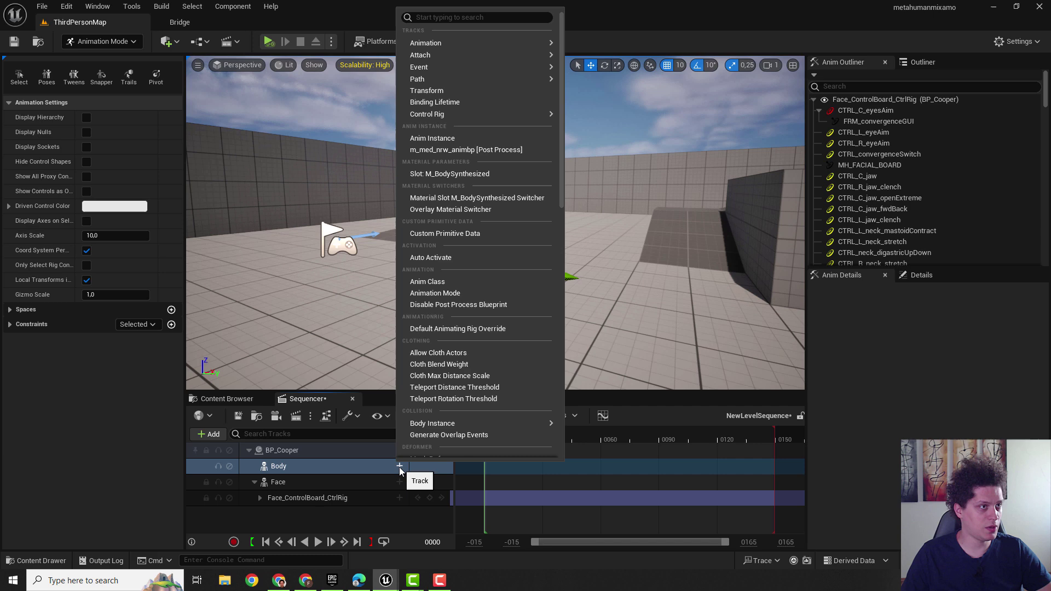
{"action": "mouse_move", "coordinate": [471, 43]}
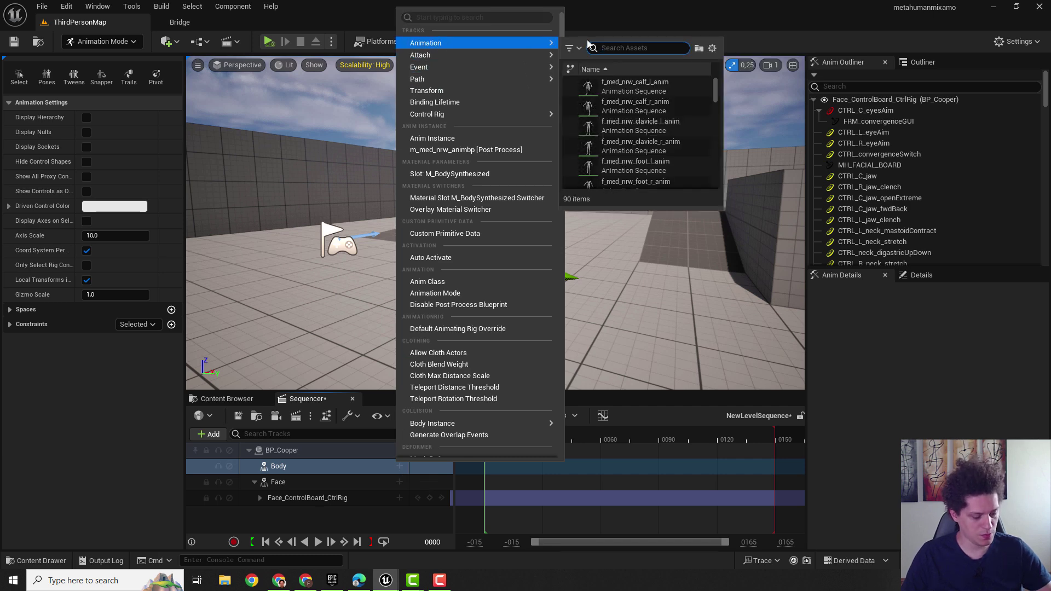
{"action": "type", "text": "new"}
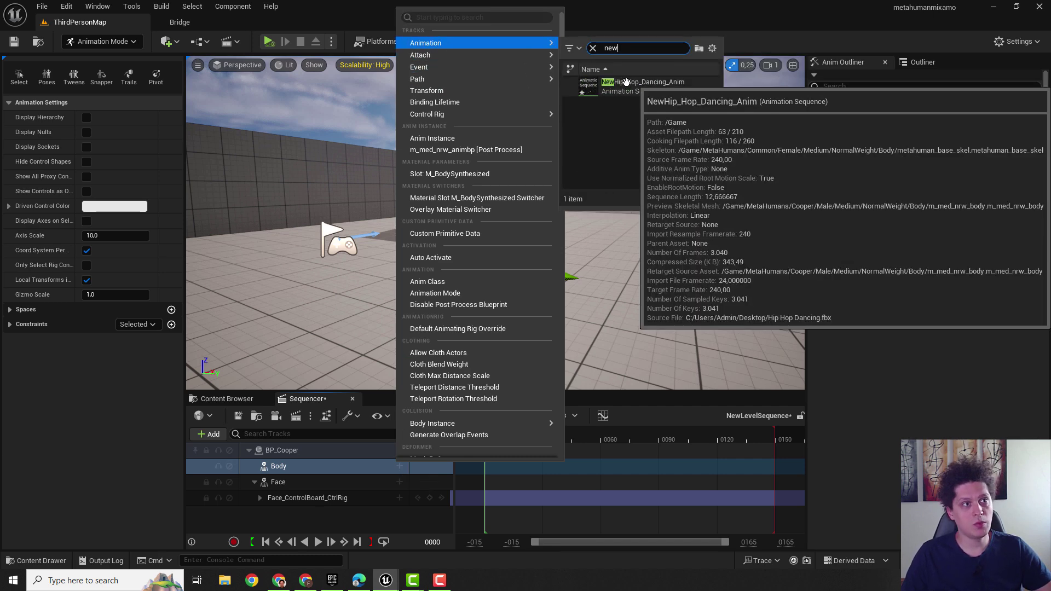
{"action": "left_click", "coordinate": [626, 83]}
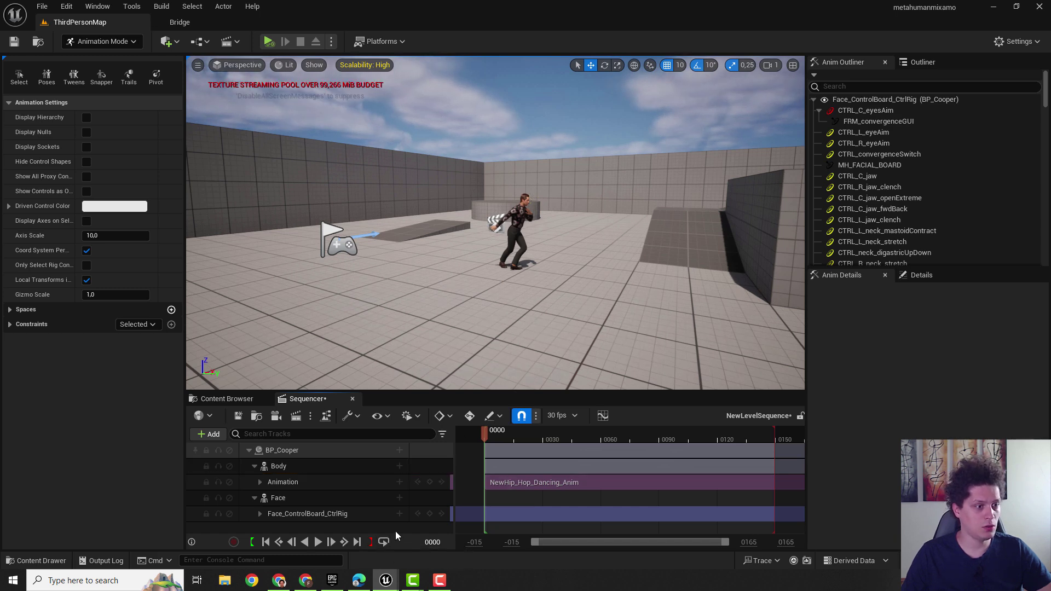
Play the level sequence from frame 0 and watch BP_Cooper's dance in the full-screen viewport.
{"action": "left_click", "coordinate": [505, 434]}
{"action": "left_click_drag", "start_coordinate": [483, 431], "coordinate": [486, 433]}
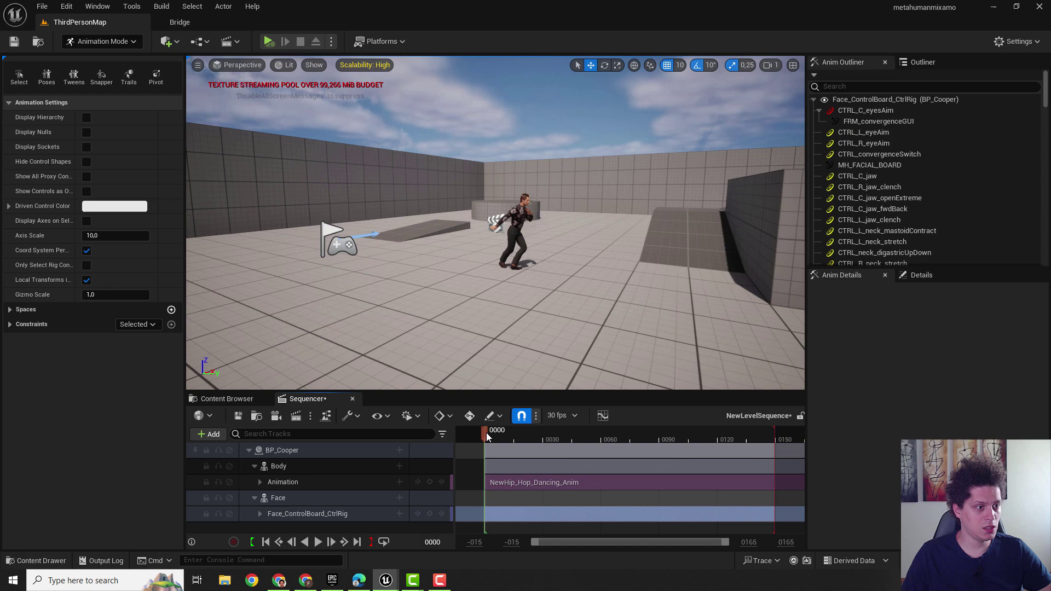
{"action": "key", "text": "space"}
{"action": "right_click_drag", "start_coordinate": [640, 262], "coordinate": [607, 265]}
{"action": "key", "text": "F11"}
{"action": "key", "text": "F11"}
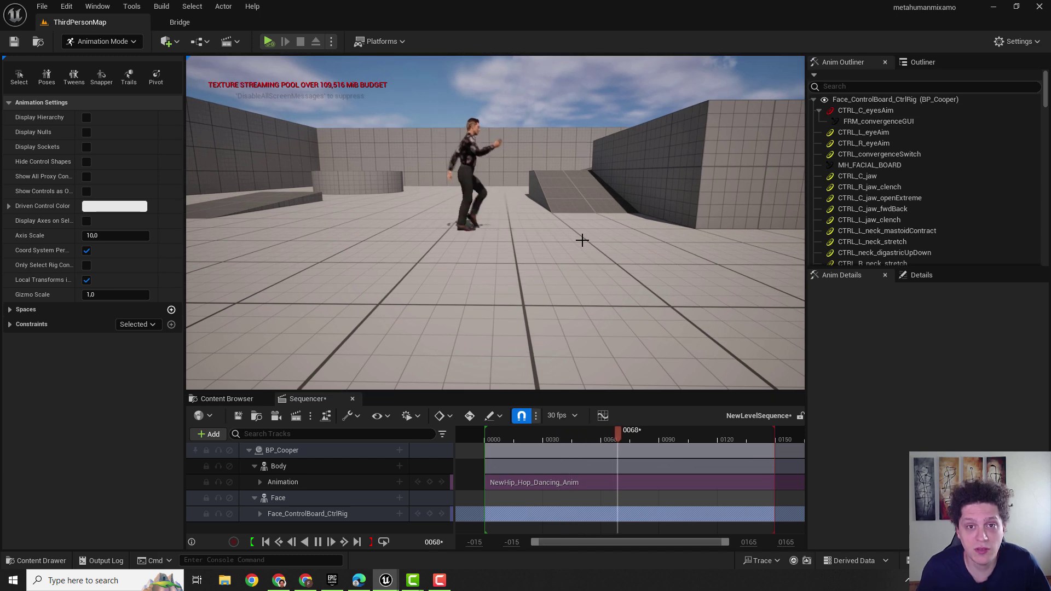